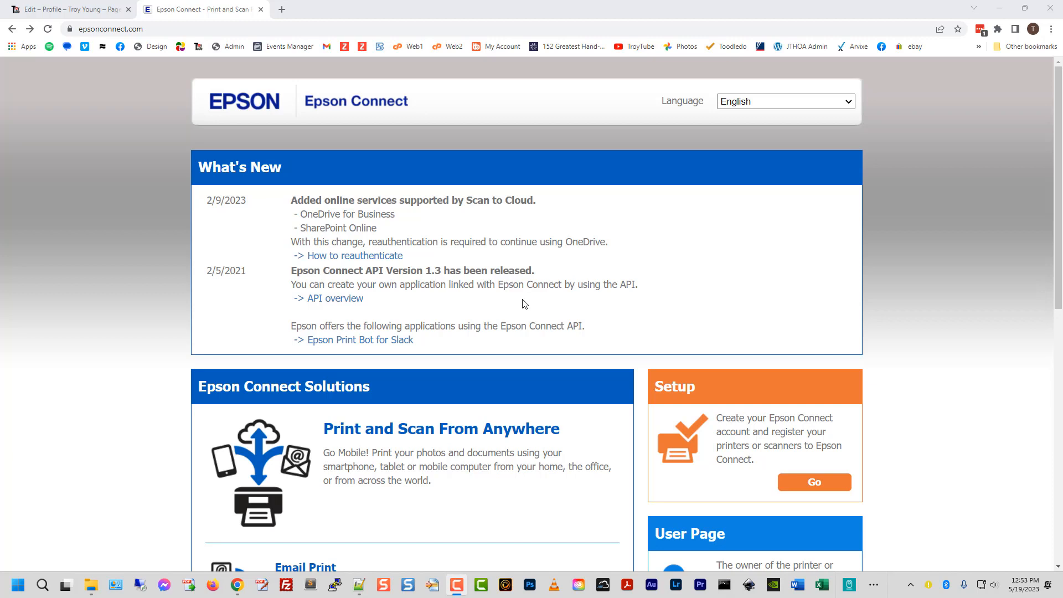
# - Look over the Epson Connect home page, including the news, the solutions, and the Setup and User Page sections
pyautogui.moveTo(639, 286); pyautogui.dragTo(307, 270)
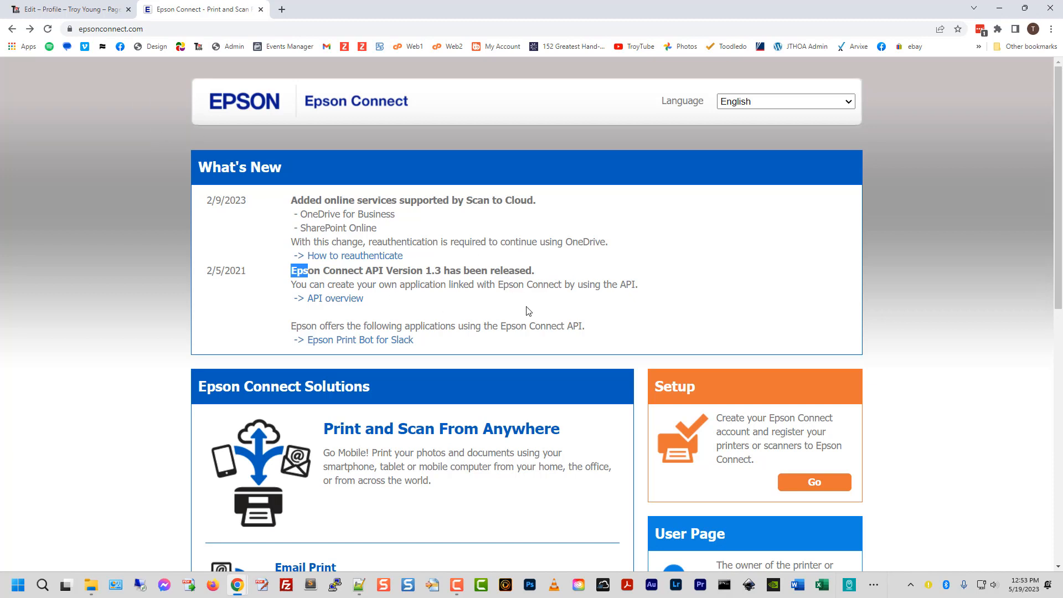
pyautogui.click(653, 286)
pyautogui.scroll(-5, 644, 289)
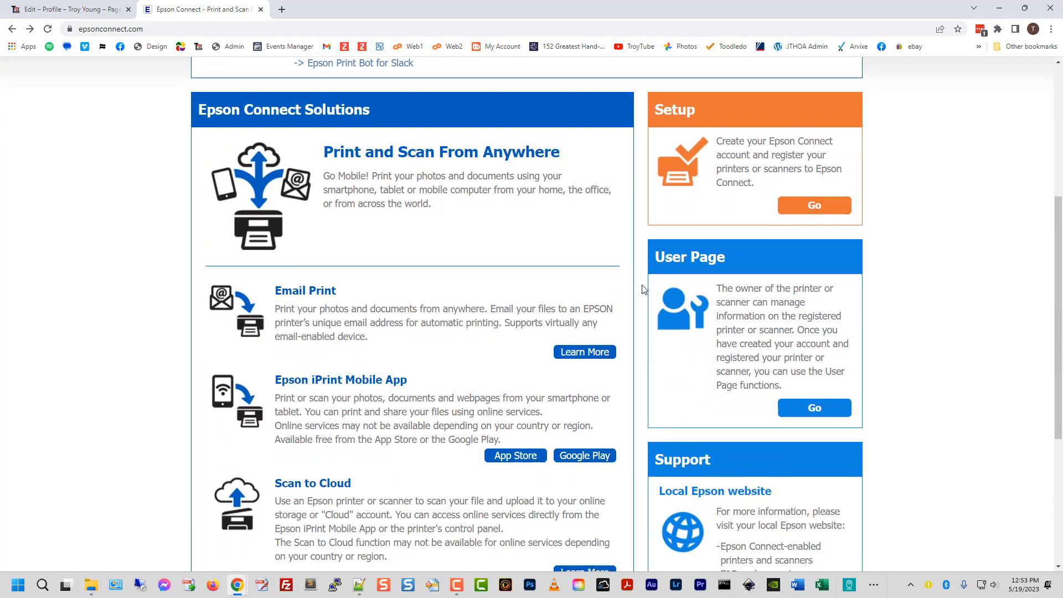
pyautogui.scroll(-2, 642, 288)
pyautogui.scroll(7, 645, 292)
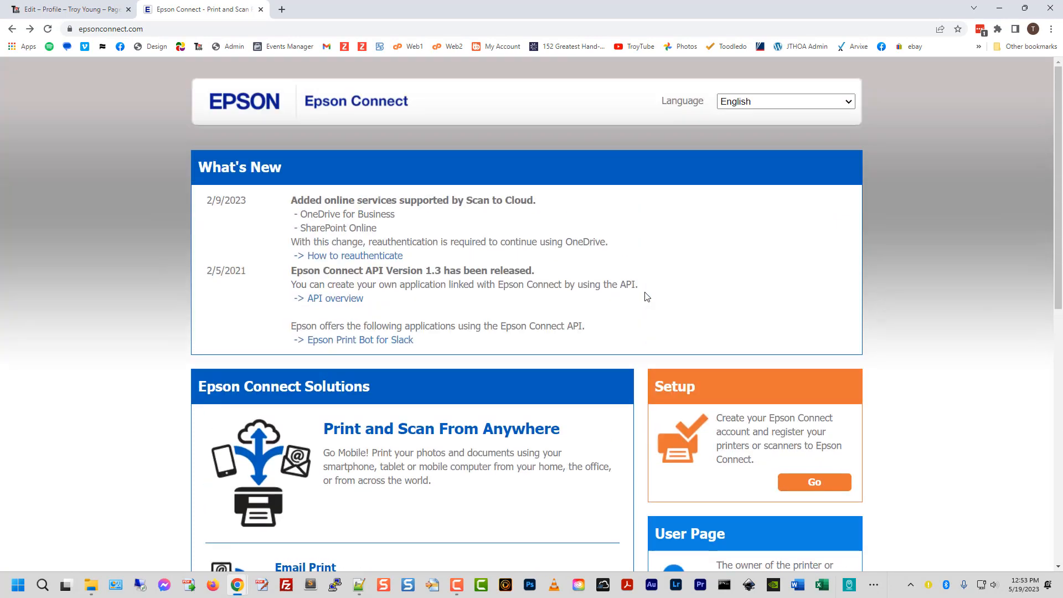
pyautogui.scroll(-3, 647, 296)
pyautogui.scroll(-3, 646, 296)
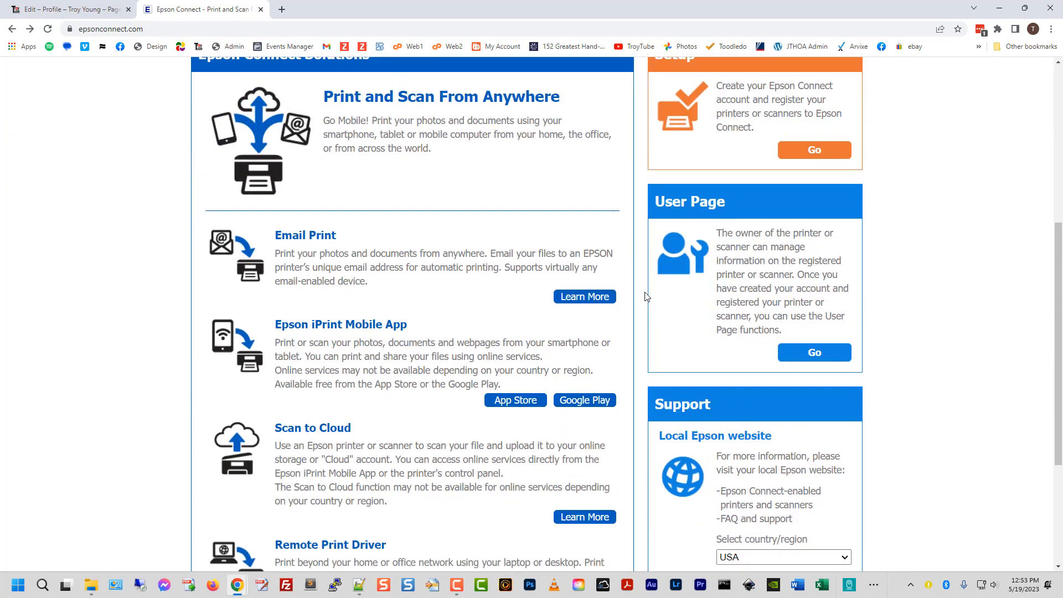
pyautogui.scroll(2, 646, 297)
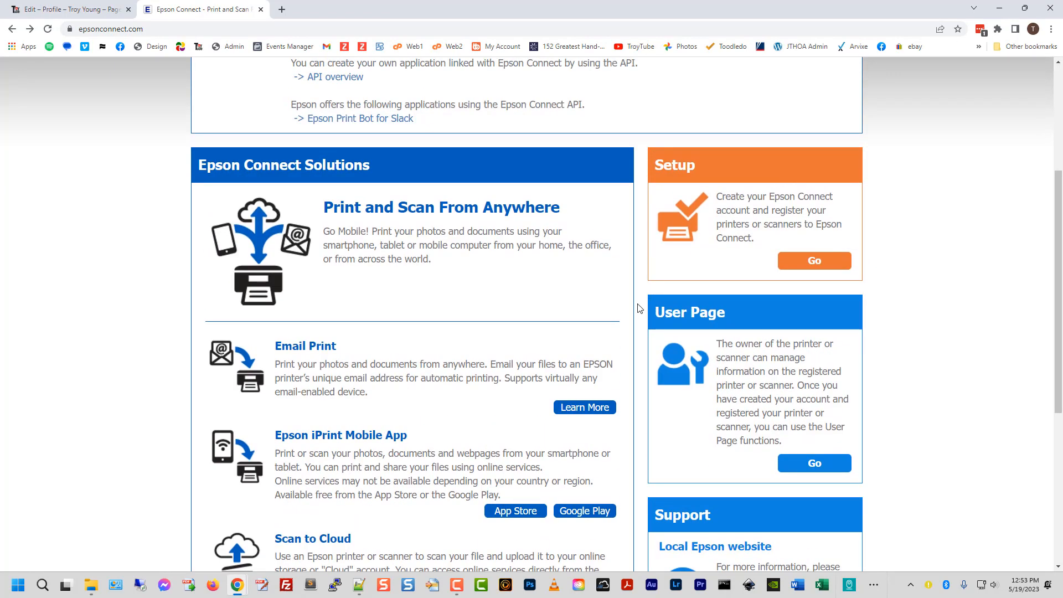
pyautogui.scroll(-3, 643, 308)
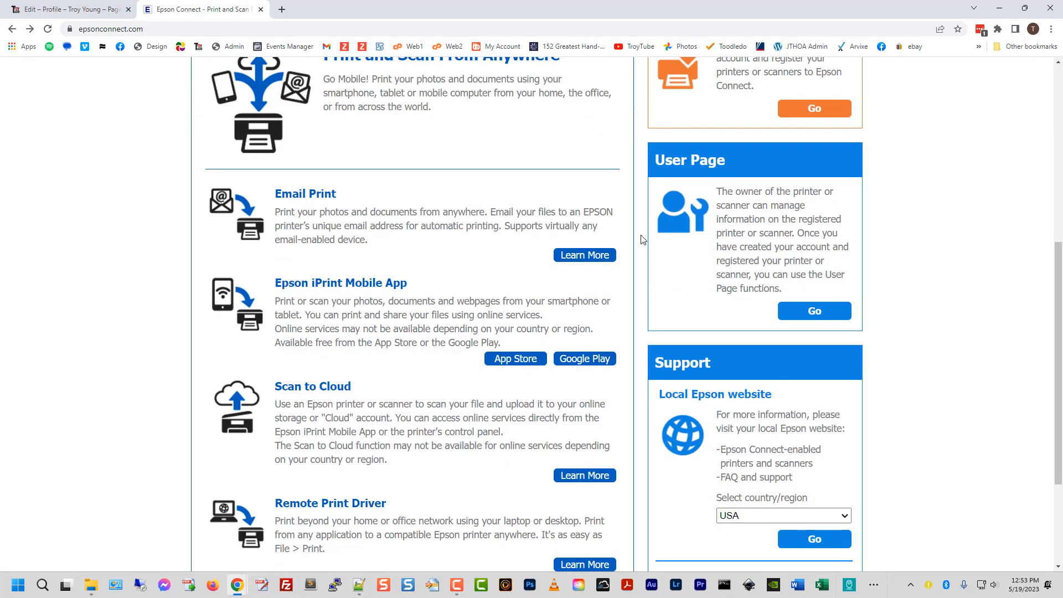
pyautogui.scroll(3, 642, 239)
pyautogui.scroll(-2, 645, 338)
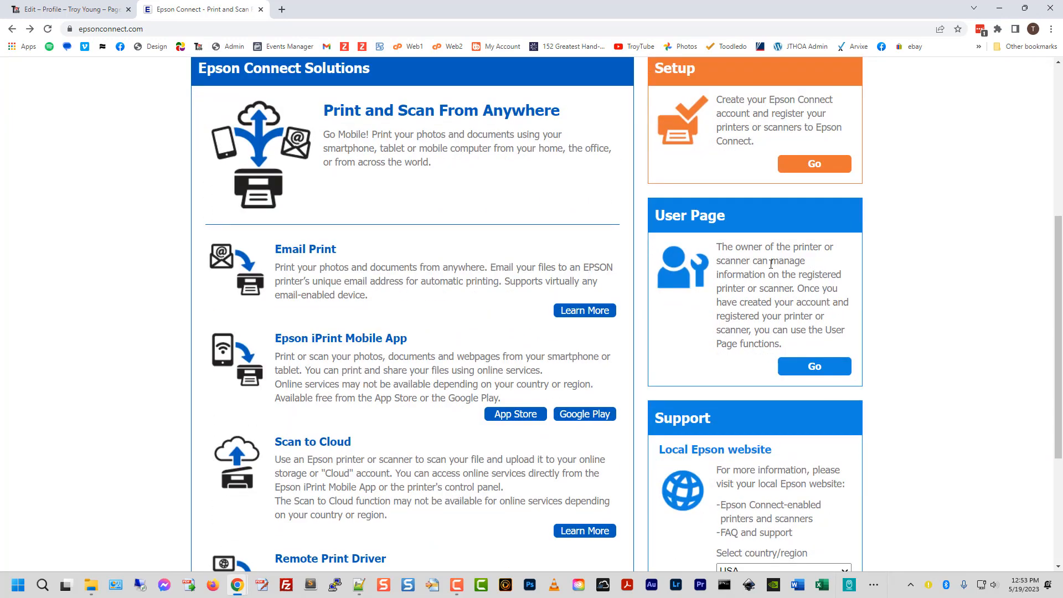
# - Go to the User Page, open the ET-15000 printer, and show its Printer Email Address settings
pyautogui.click(817, 369)
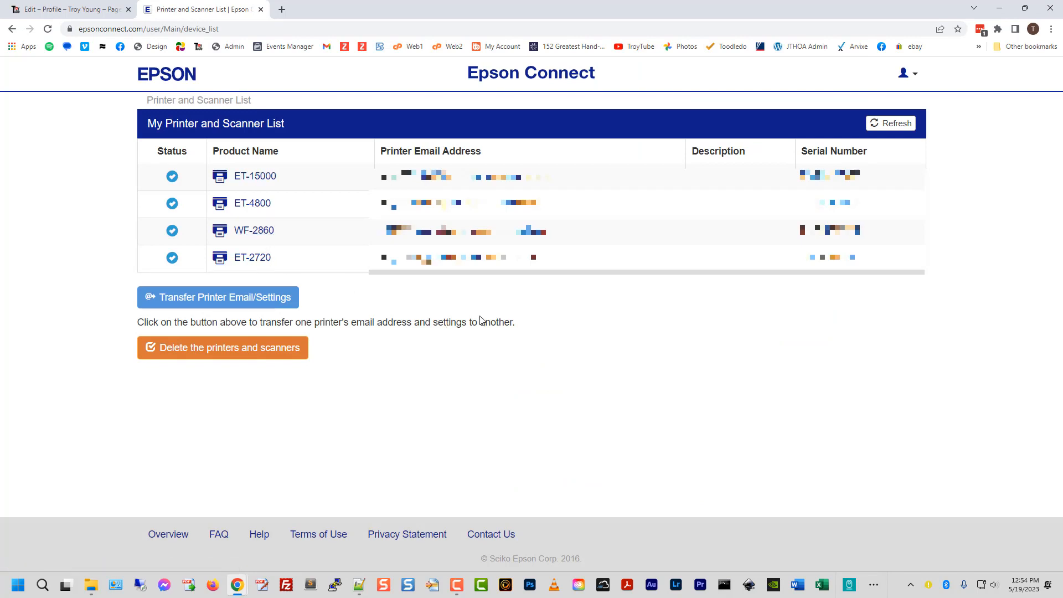
pyautogui.click(261, 177)
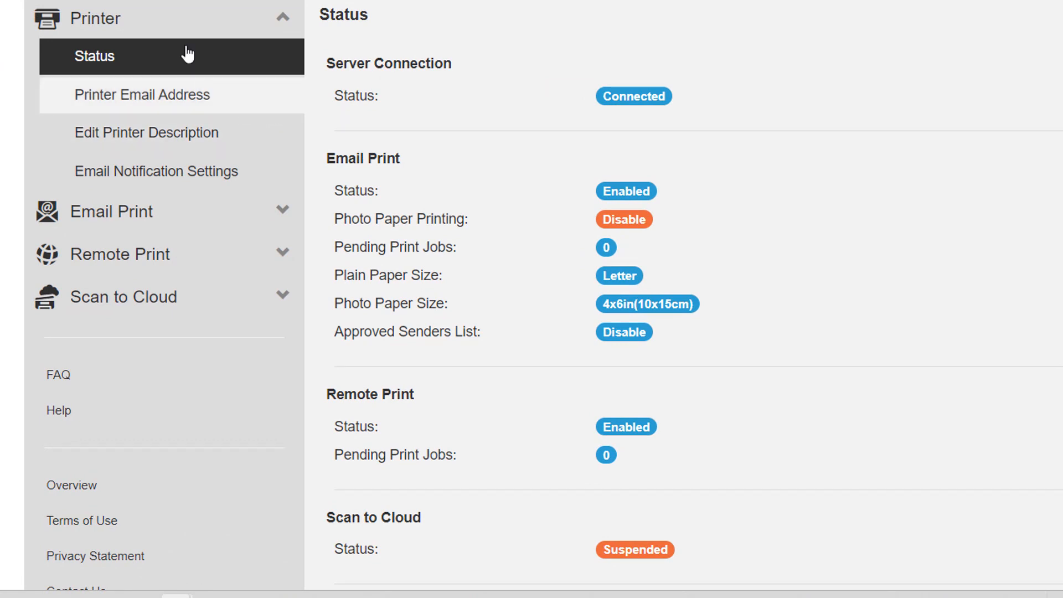
pyautogui.click(138, 107)
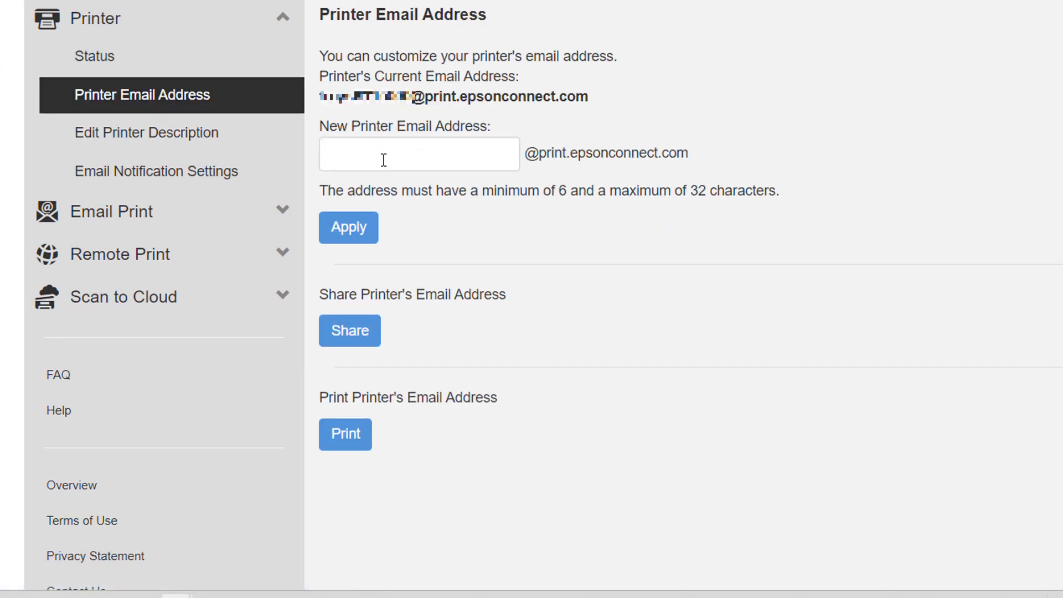
# - Examine the printer's current email address and the field for a new printer email address
pyautogui.moveTo(320, 96); pyautogui.dragTo(410, 92)
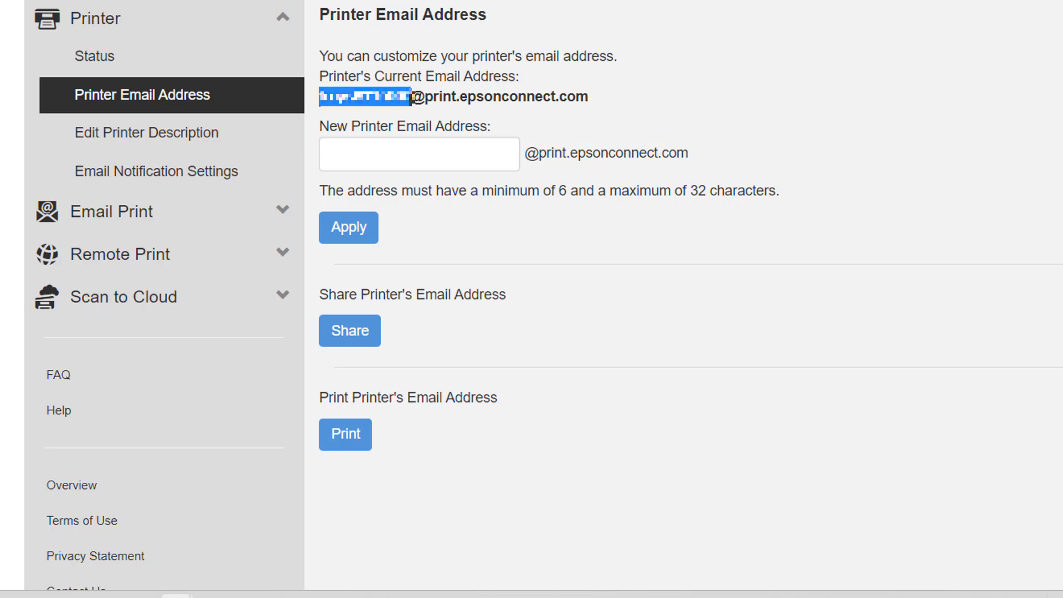
pyautogui.click(410, 97)
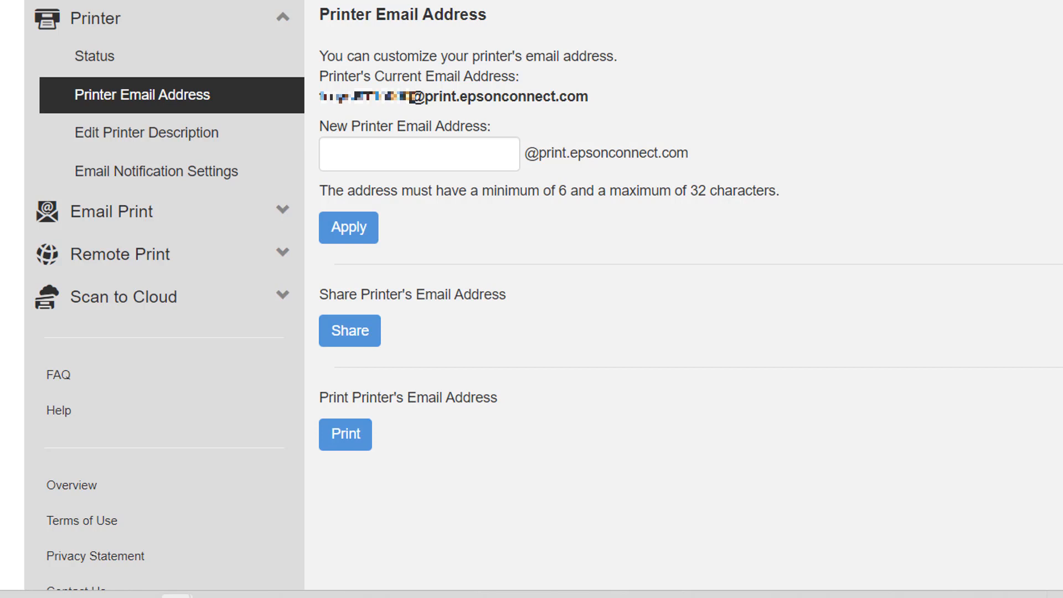
pyautogui.moveTo(410, 97); pyautogui.dragTo(356, 113)
pyautogui.click(411, 100)
pyautogui.click(443, 160)
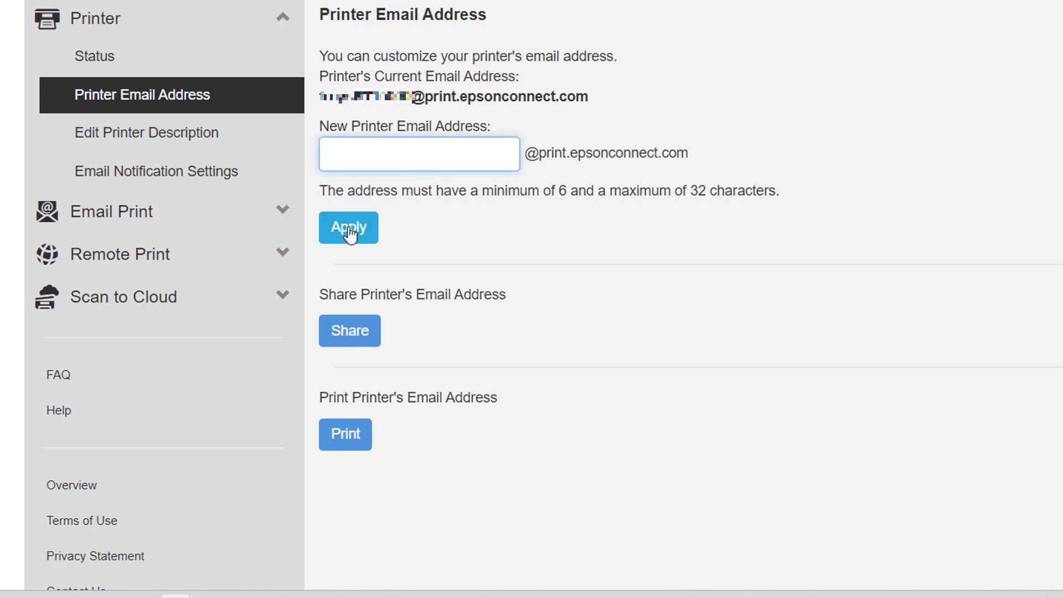
# - View the printer description page and the Email Notification Settings
pyautogui.click(203, 134)
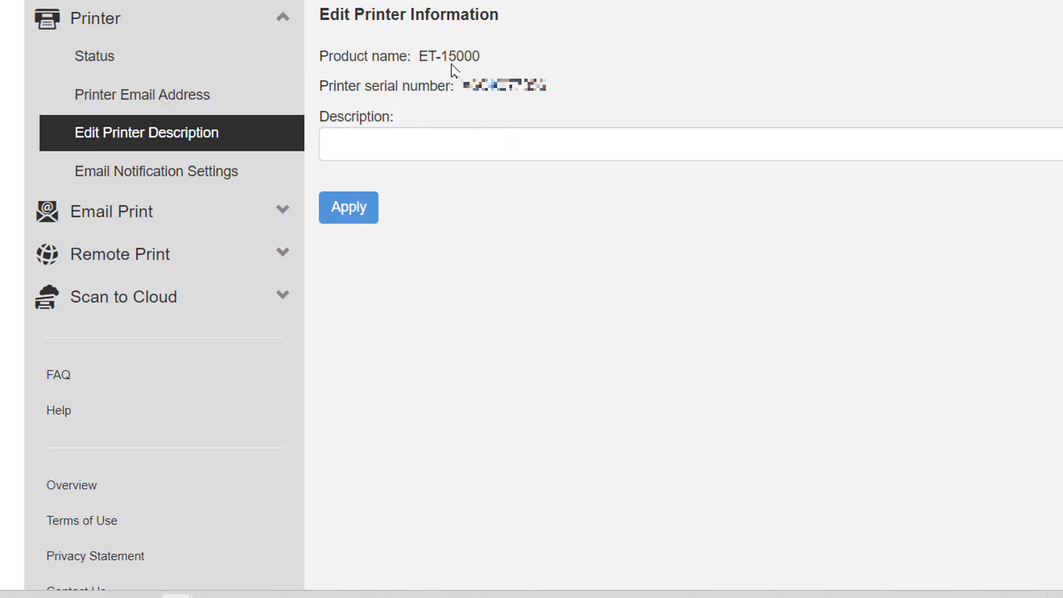
pyautogui.click(208, 186)
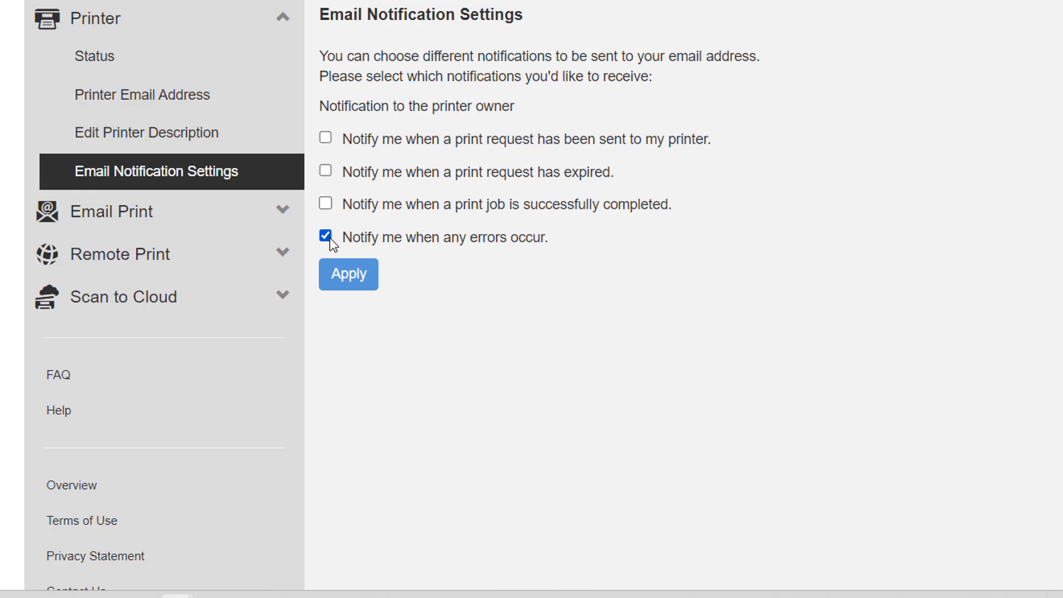
# - Expand the Email Print settings and read the service status and note on the Suspend/Resume page
pyautogui.click(282, 213)
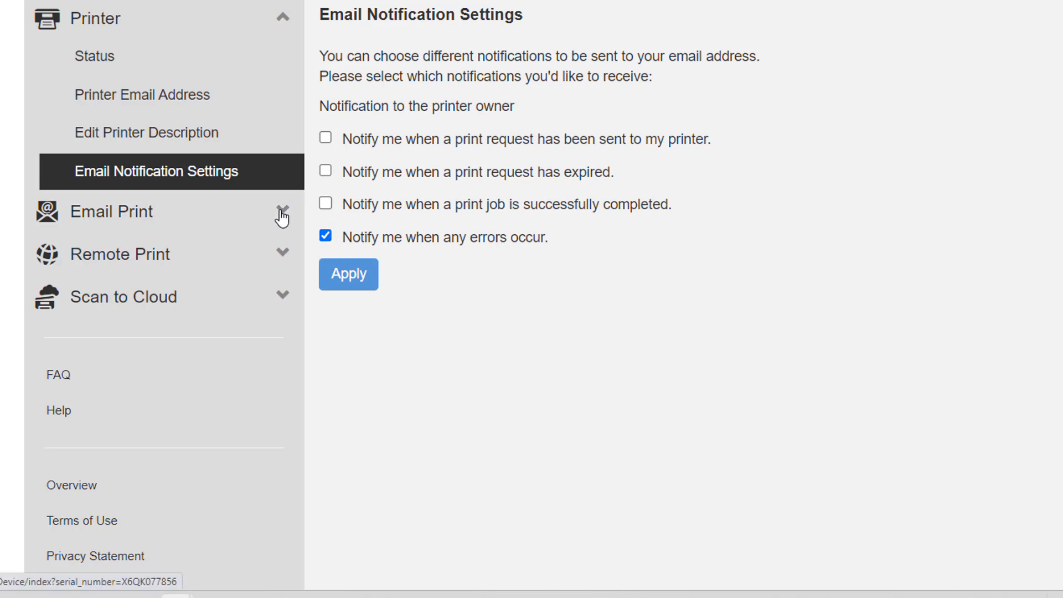
pyautogui.click(231, 253)
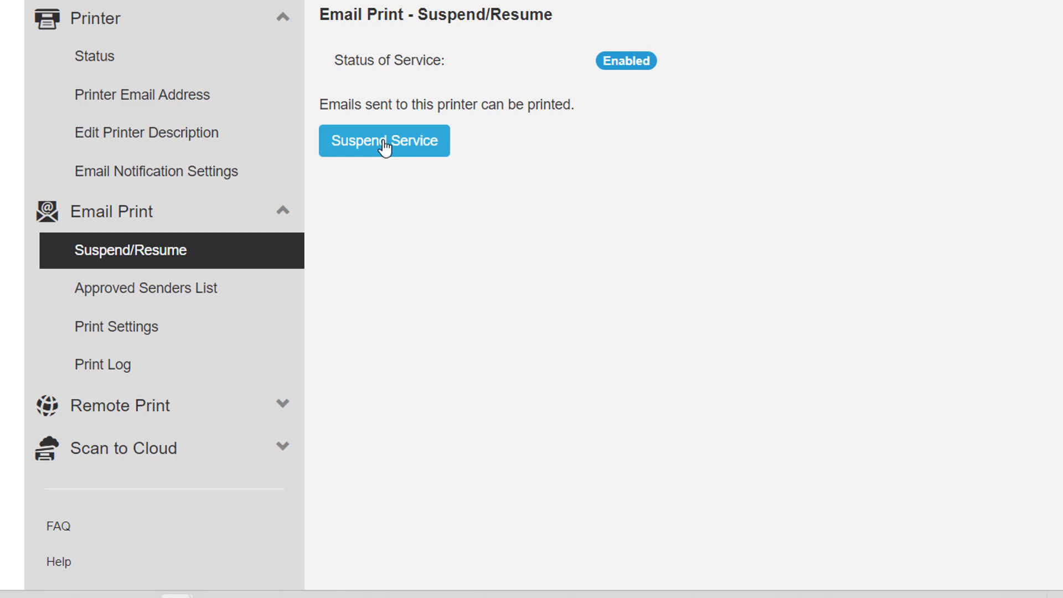
pyautogui.moveTo(389, 112); pyautogui.dragTo(540, 109)
pyautogui.click(546, 108)
pyautogui.tripleClick(323, 105)
pyautogui.moveTo(585, 108); pyautogui.dragTo(319, 109)
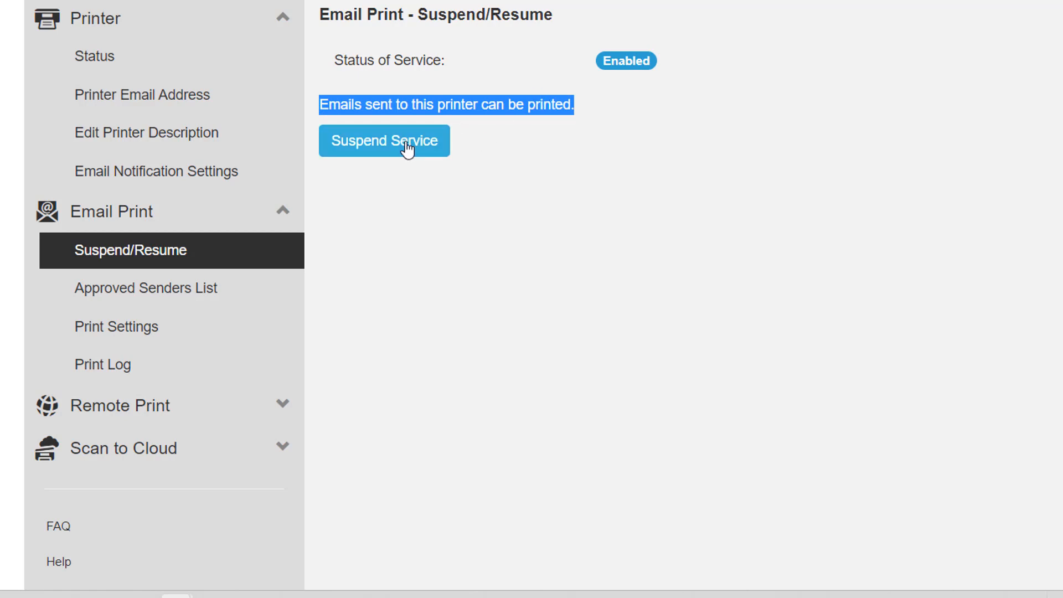
pyautogui.click(427, 105)
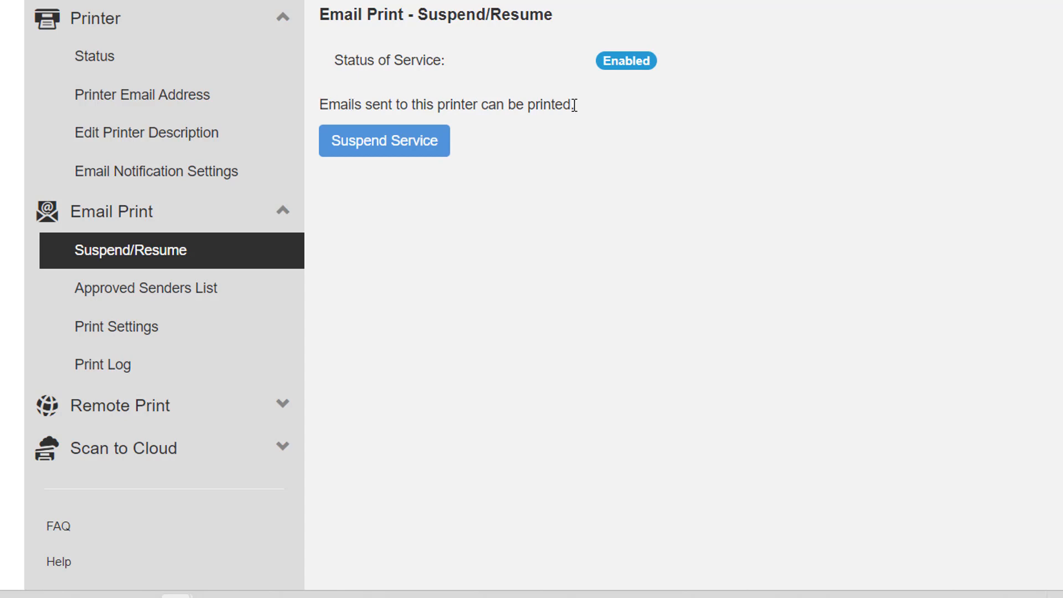
pyautogui.moveTo(576, 104); pyautogui.dragTo(320, 105)
pyautogui.click(457, 103)
# - Open the Approved Senders List and examine the recommended sender option and the listed sender addresses
pyautogui.click(185, 302)
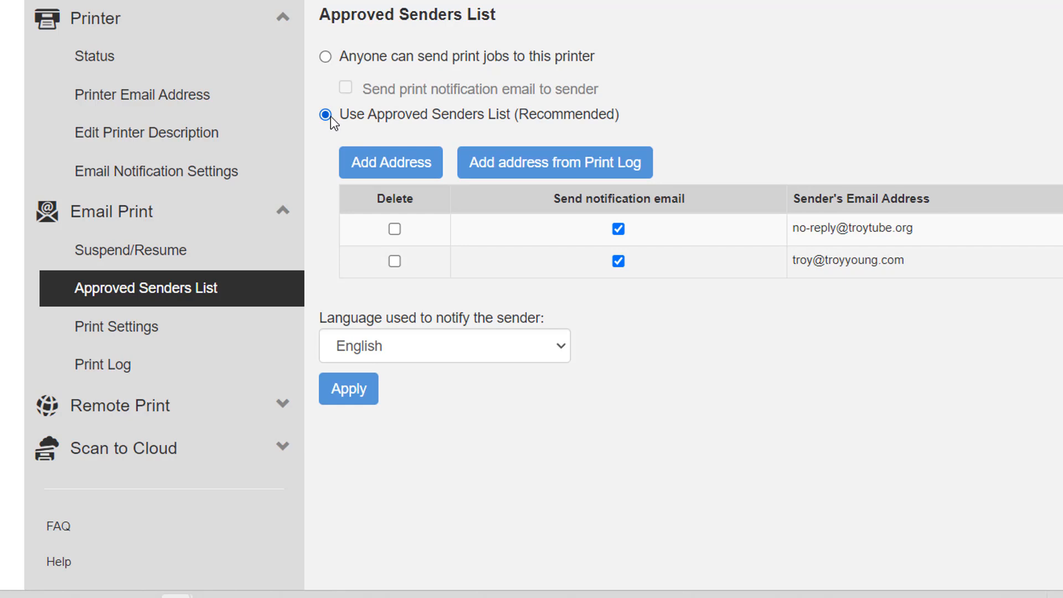
pyautogui.moveTo(350, 116); pyautogui.dragTo(561, 118)
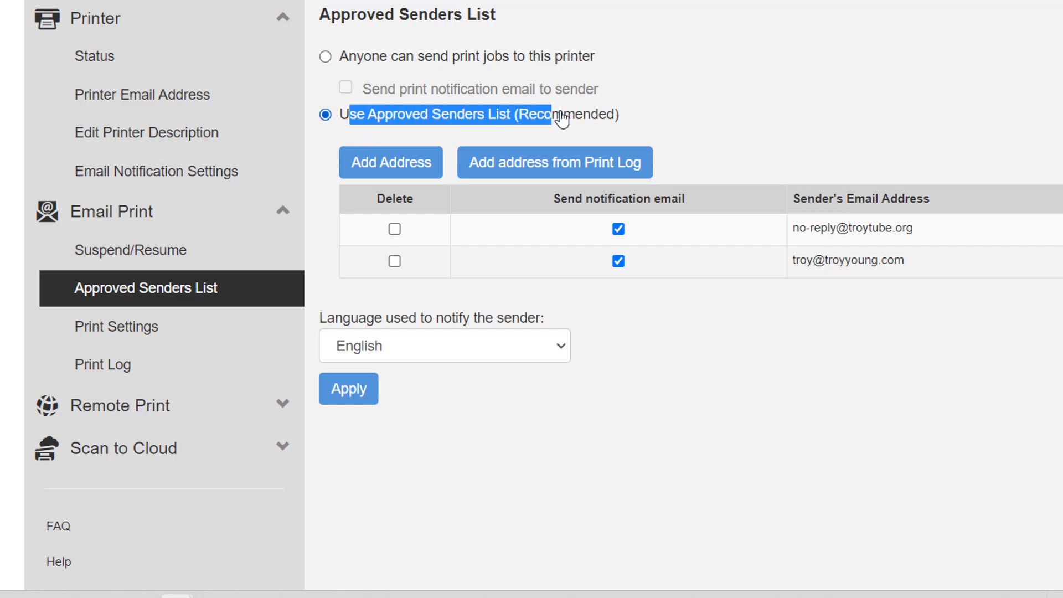
pyautogui.click(562, 119)
pyautogui.tripleClick(835, 240)
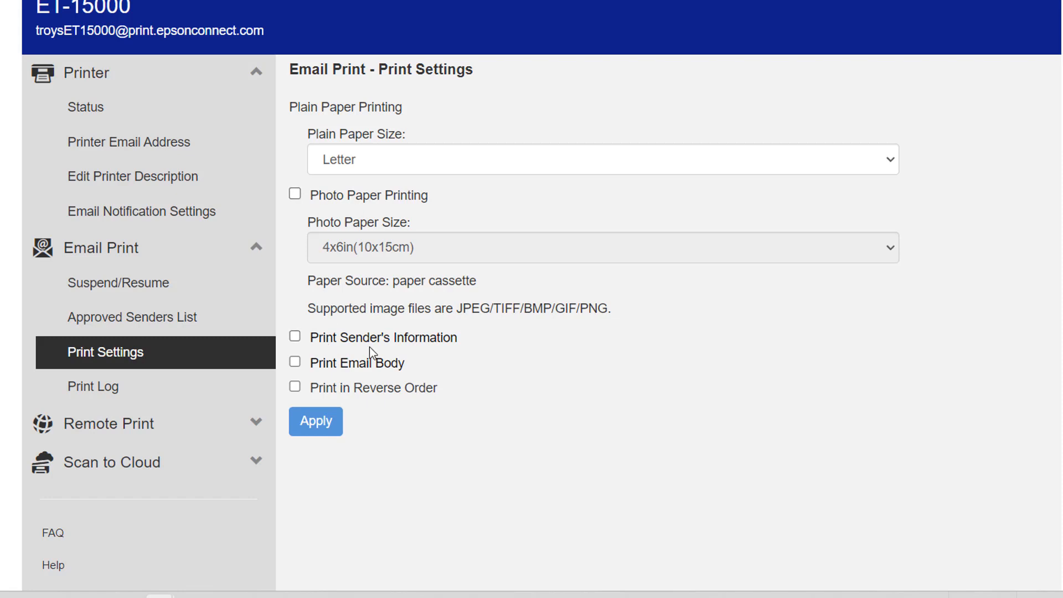
# - Check the print log and revisit the email notification and Email Print Suspend/Resume pages
pyautogui.click(132, 389)
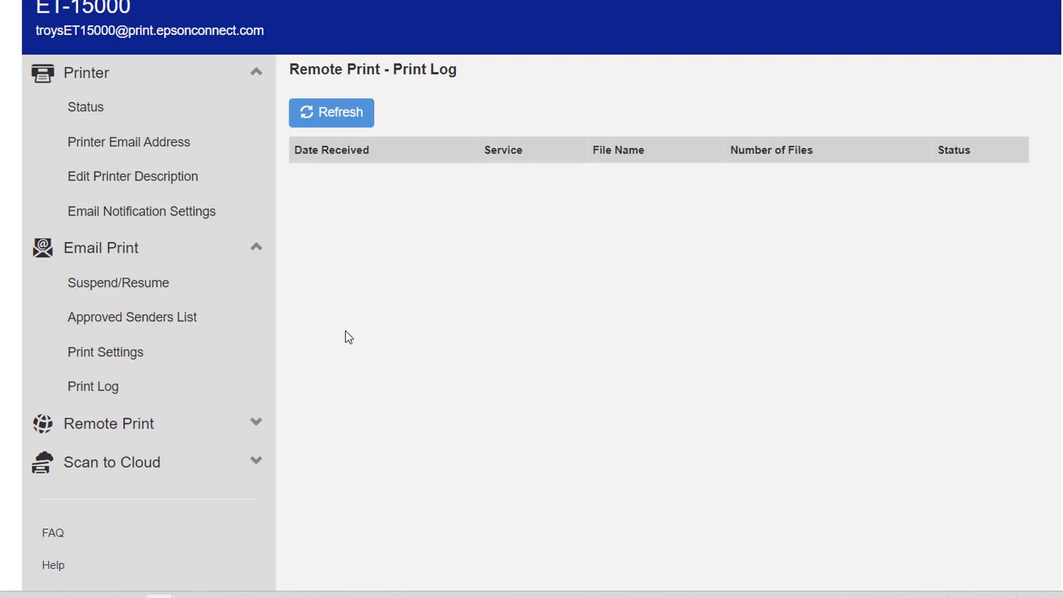
pyautogui.click(194, 211)
pyautogui.click(159, 288)
# - Return to the Approved Senders List and examine both sender email addresses in the table
pyautogui.click(227, 318)
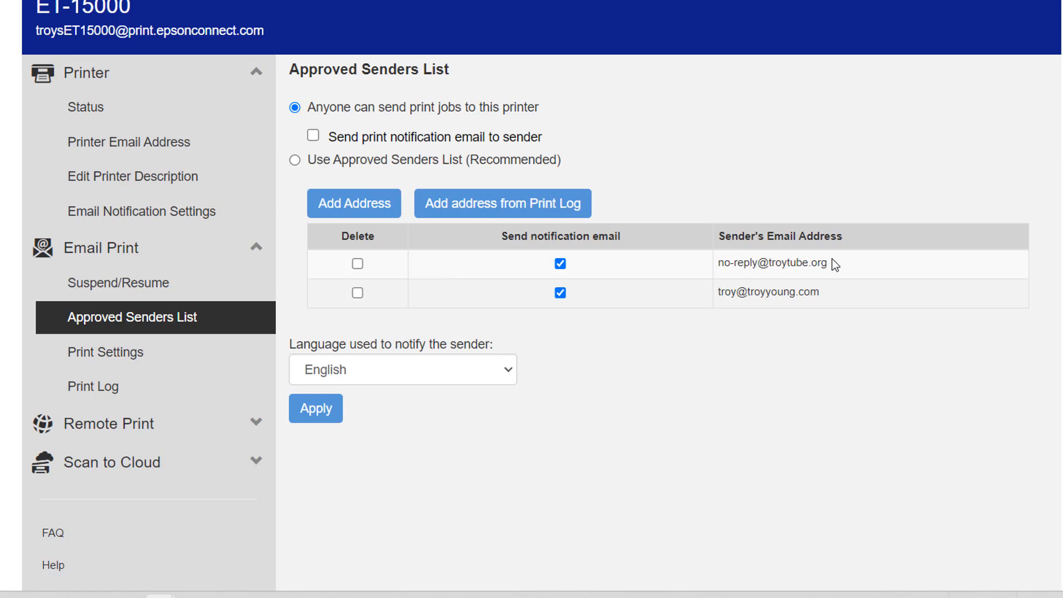
pyautogui.moveTo(835, 265); pyautogui.dragTo(715, 269)
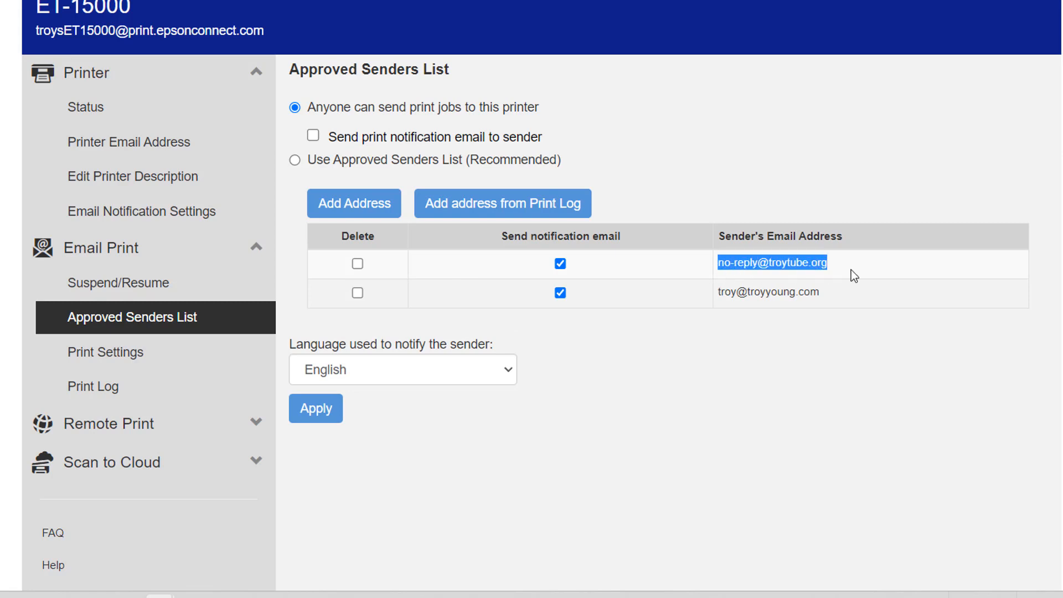
pyautogui.click(784, 264)
pyautogui.moveTo(830, 264); pyautogui.dragTo(698, 275)
pyautogui.moveTo(845, 303); pyautogui.dragTo(715, 304)
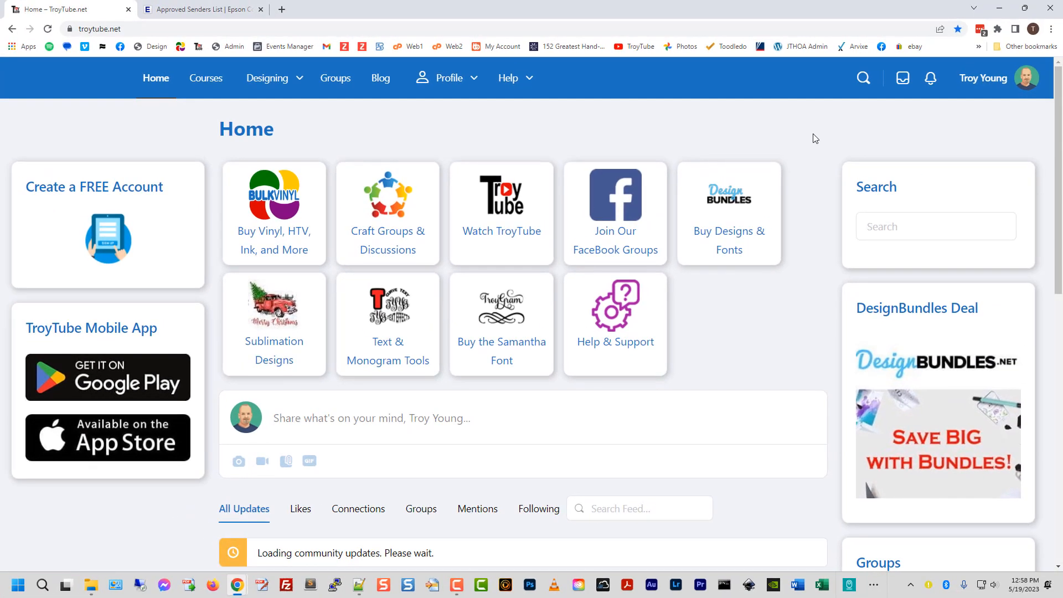
# - On the TroyTube site, open the profile for editing and show the Schedule Printer Test Page settings
pyautogui.moveTo(991, 80)
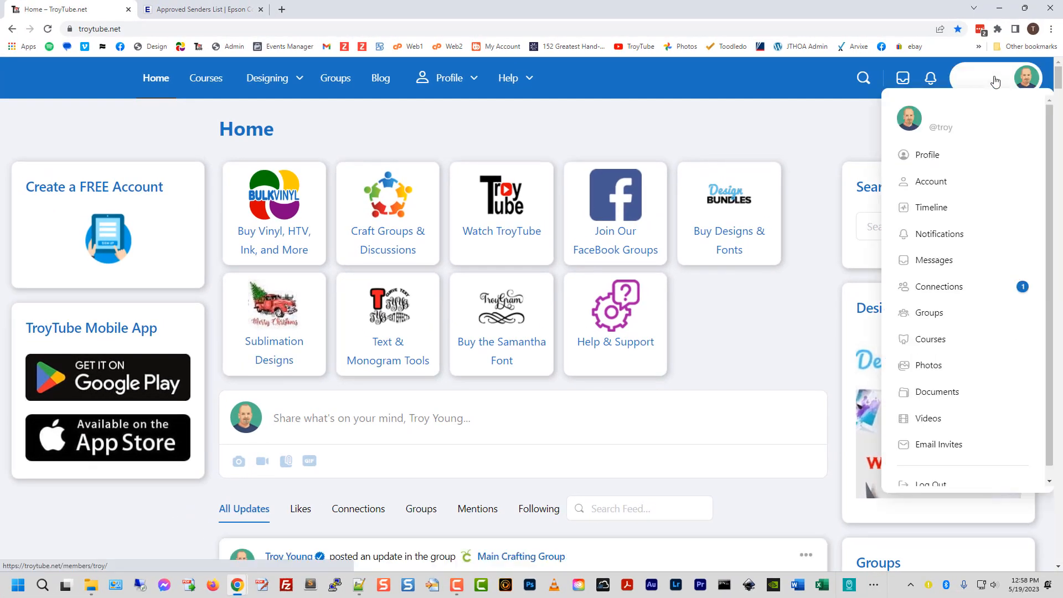
pyautogui.moveTo(973, 156)
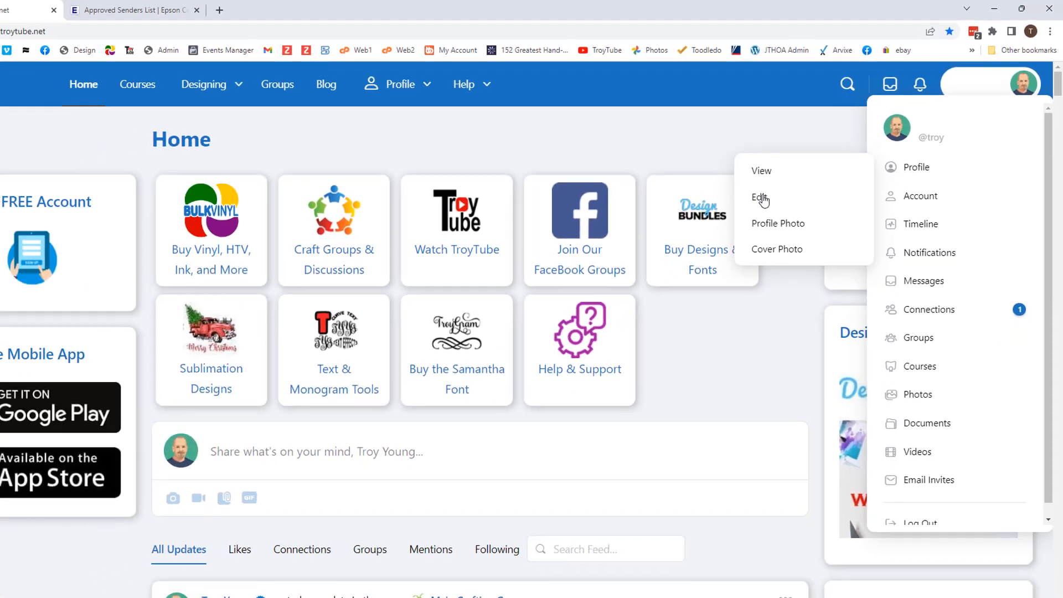
pyautogui.click(593, 324)
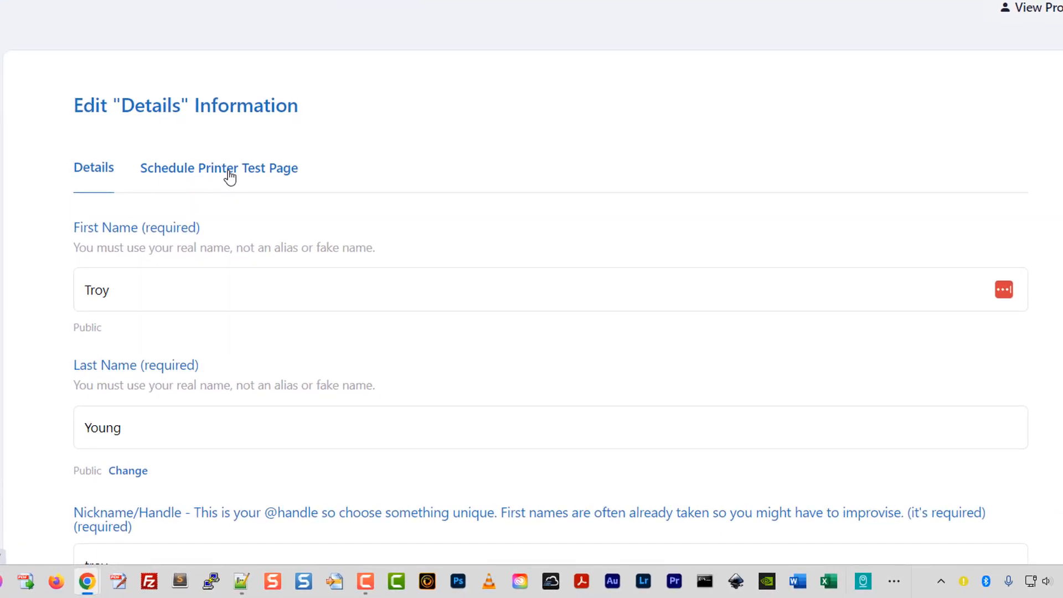
pyautogui.click(223, 174)
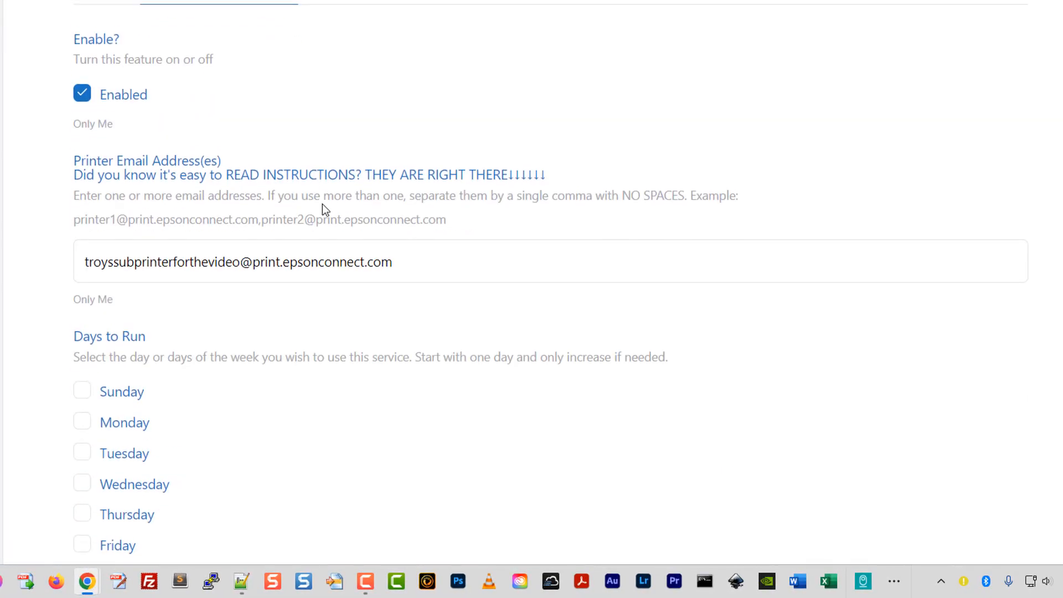
# - Review the enable option, printer email address and days to run, and select the whole printer email address
pyautogui.scroll(3, 91, 67)
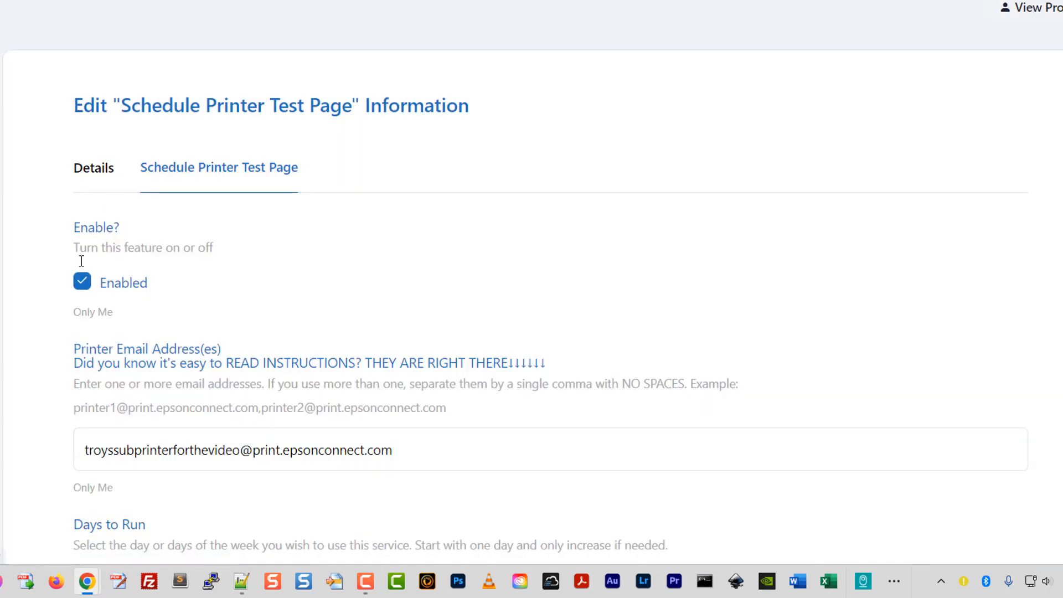
pyautogui.scroll(-3, 93, 133)
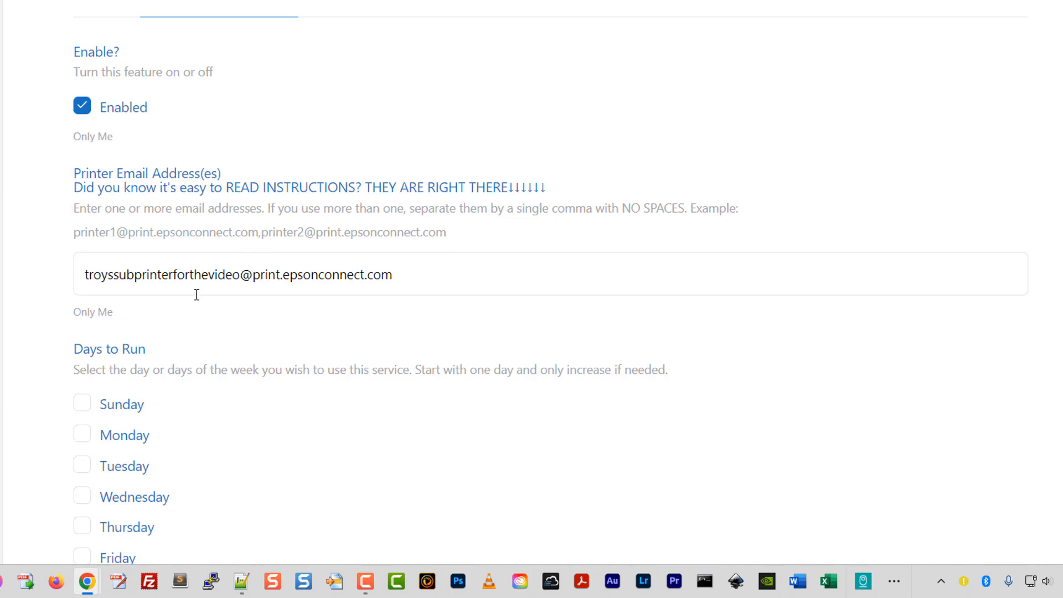
pyautogui.scroll(-2, 201, 288)
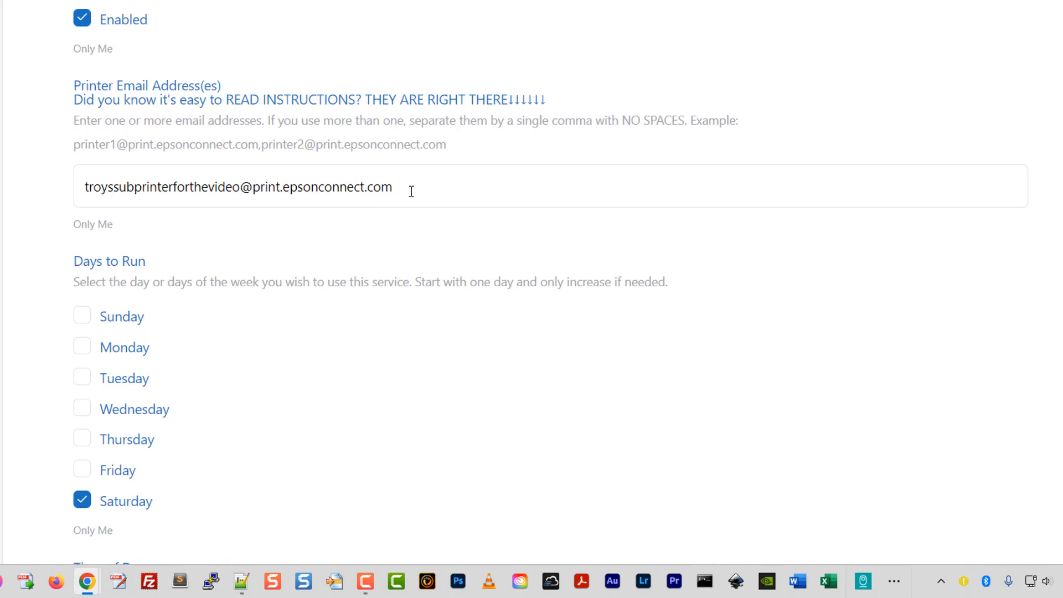
pyautogui.scroll(3, 387, 274)
pyautogui.click(380, 337)
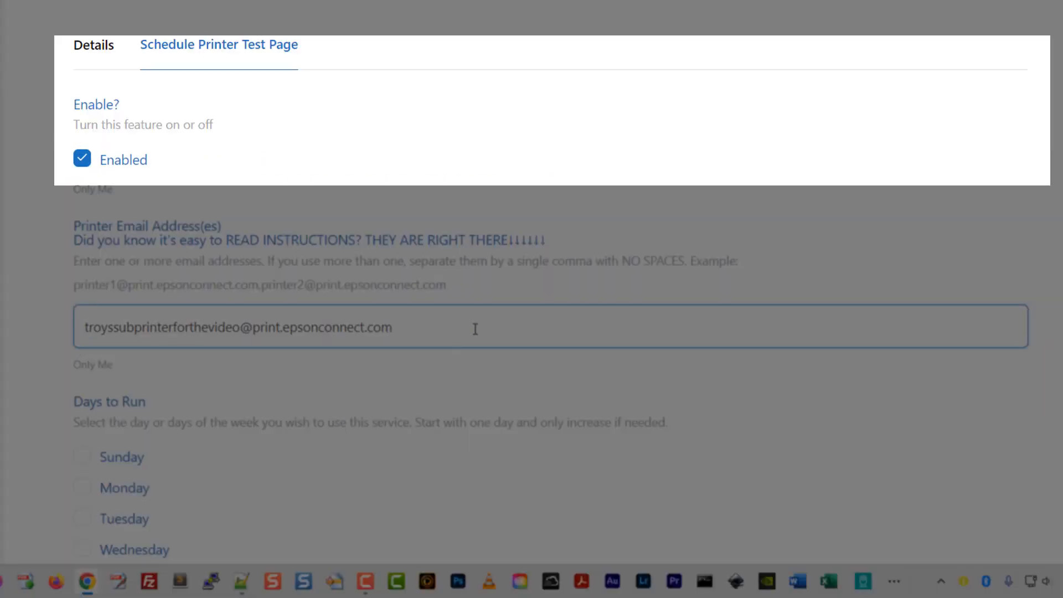
pyautogui.scroll(-3, 475, 328)
pyautogui.moveTo(388, 152); pyautogui.dragTo(84, 160)
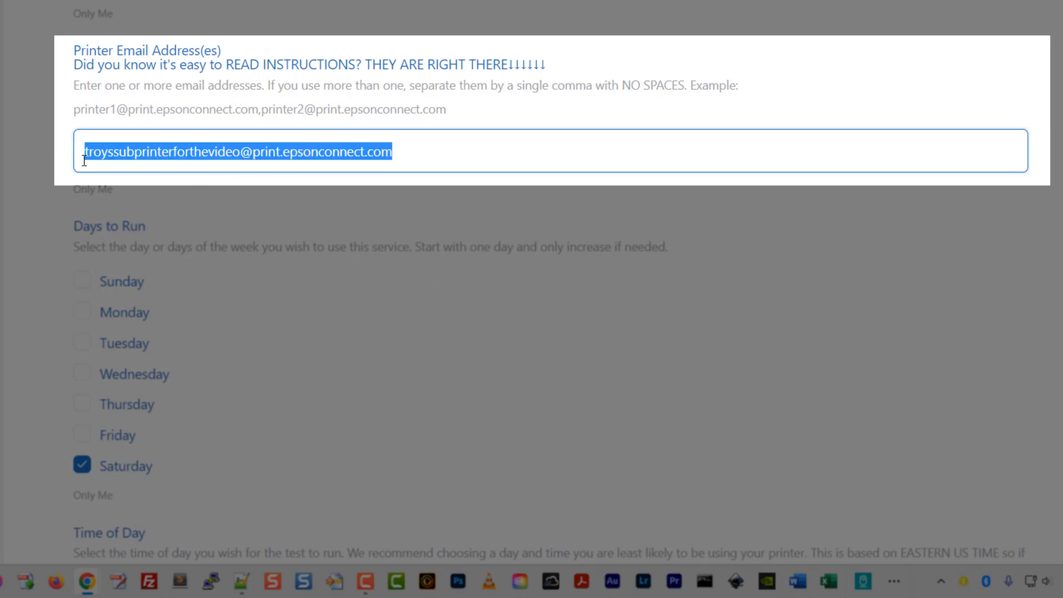
# - Copy the printer email address and append it as a second entry, separated by a single comma with no spaces
pyautogui.click(439, 153)
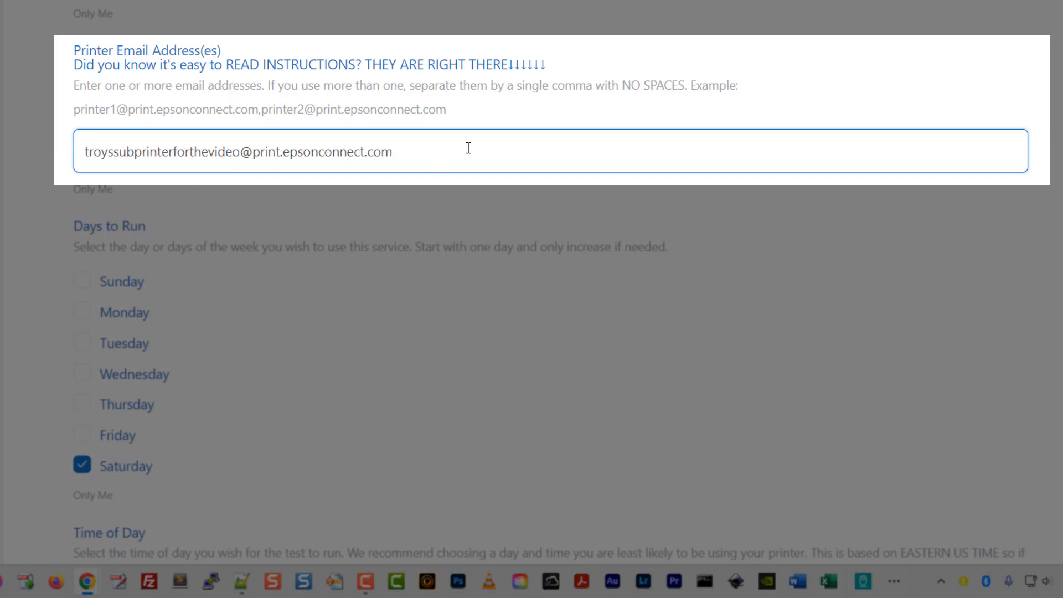
pyautogui.moveTo(405, 154); pyautogui.dragTo(84, 155)
pyautogui.hotkey('ctrl', 'c')
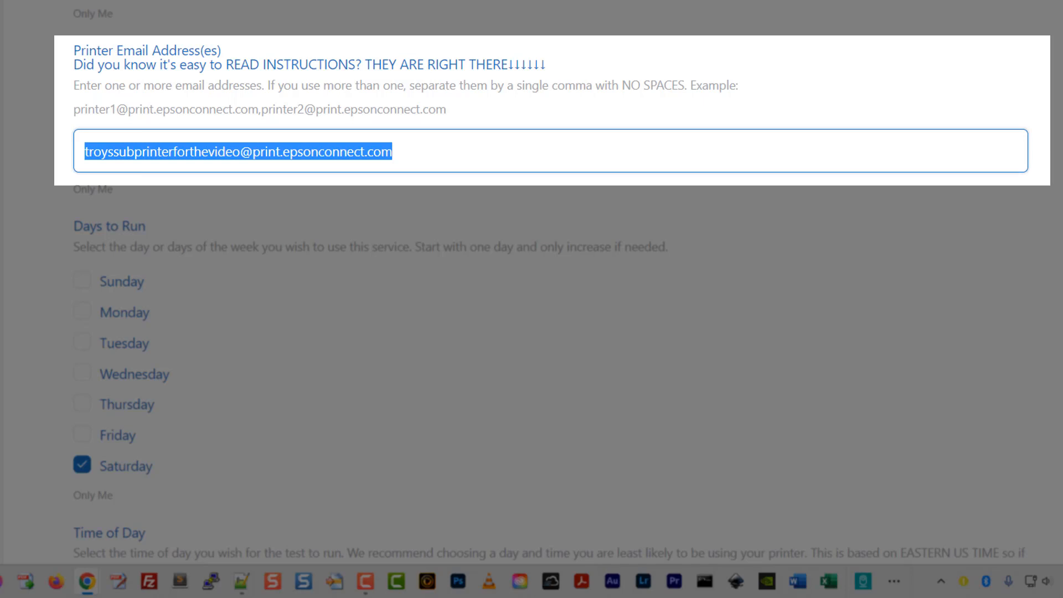
pyautogui.click(497, 158)
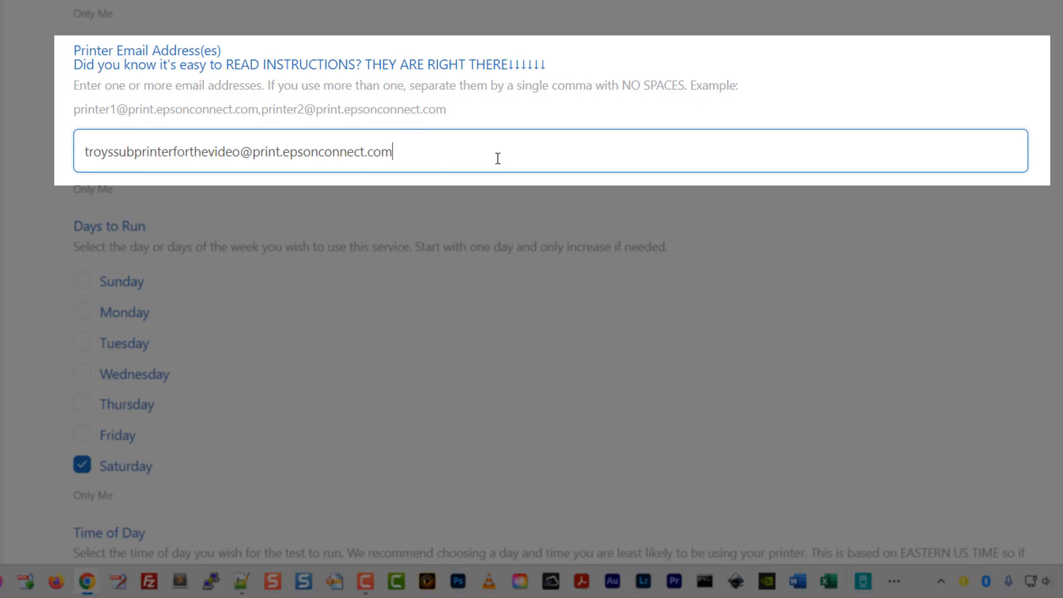
pyautogui.write(',')
pyautogui.hotkey('ctrl', 'v')
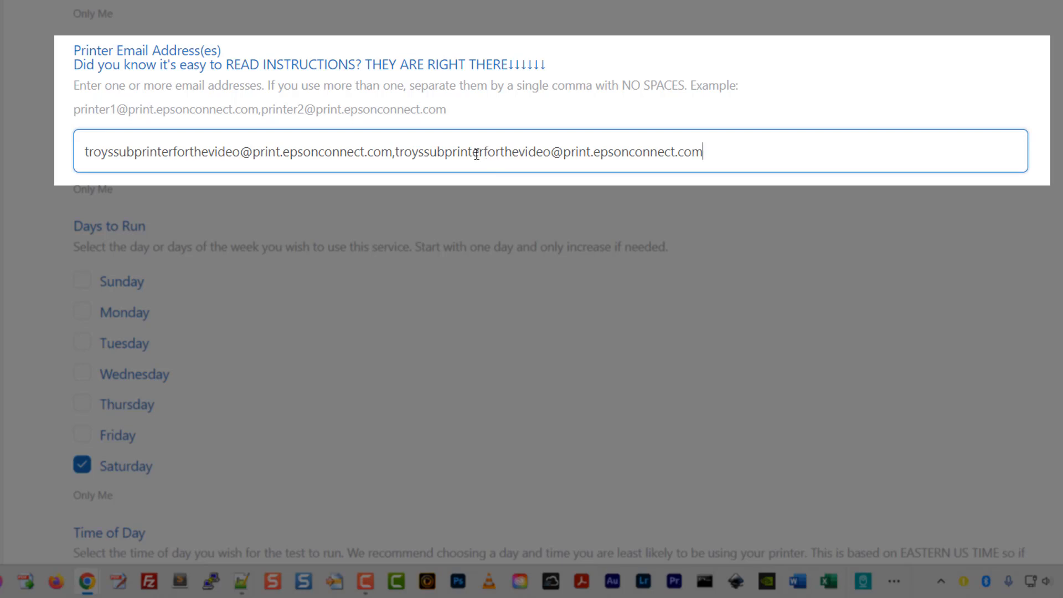
pyautogui.click(394, 154)
pyautogui.moveTo(745, 89); pyautogui.dragTo(505, 115)
pyautogui.click(419, 157)
# - Read the Days to Run options and the Time of Day instructions, including the Pacific Time Zone example for the Eastern time offset
pyautogui.scroll(-2, 133, 111)
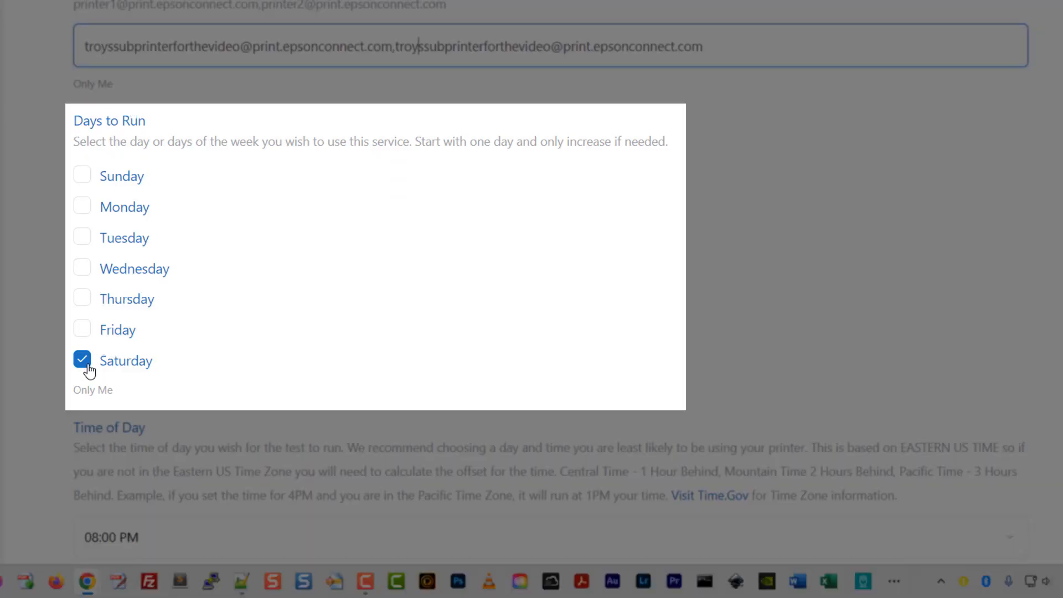
pyautogui.scroll(-1, 182, 352)
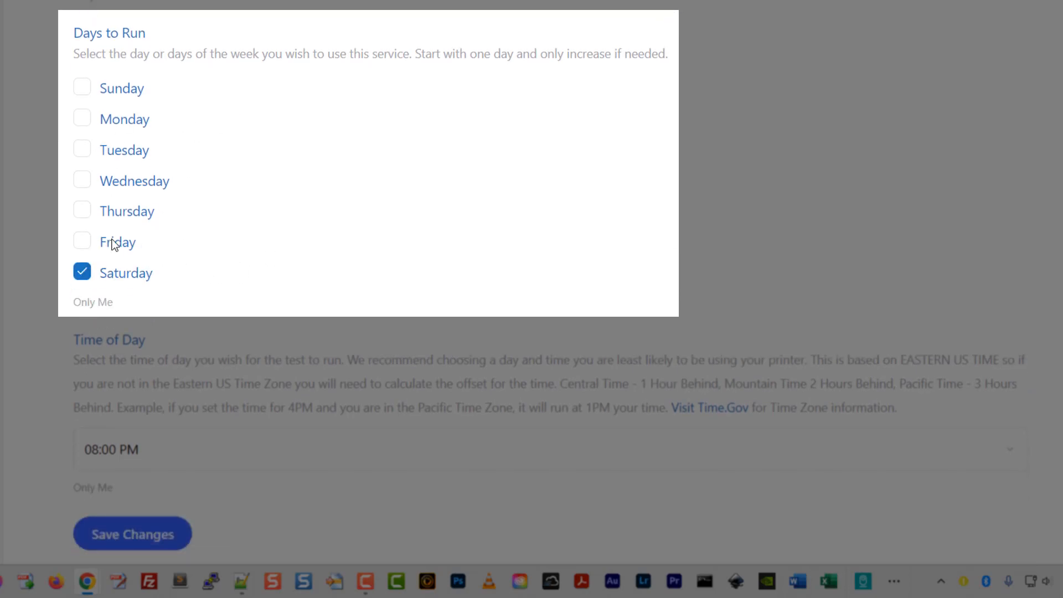
pyautogui.scroll(-1, 261, 297)
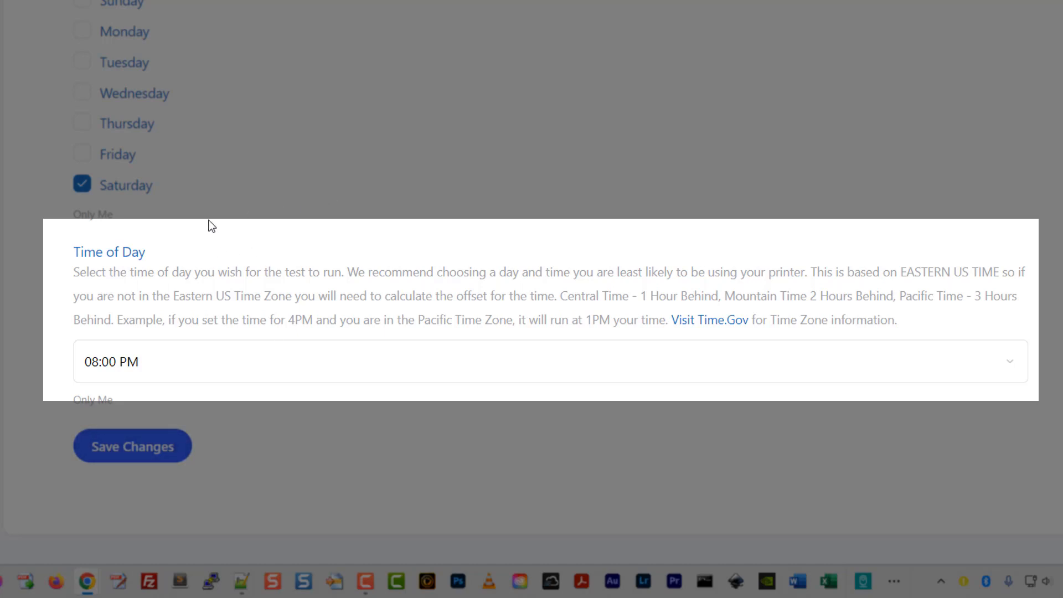
pyautogui.scroll(-1, 135, 267)
pyautogui.moveTo(74, 254); pyautogui.dragTo(896, 301)
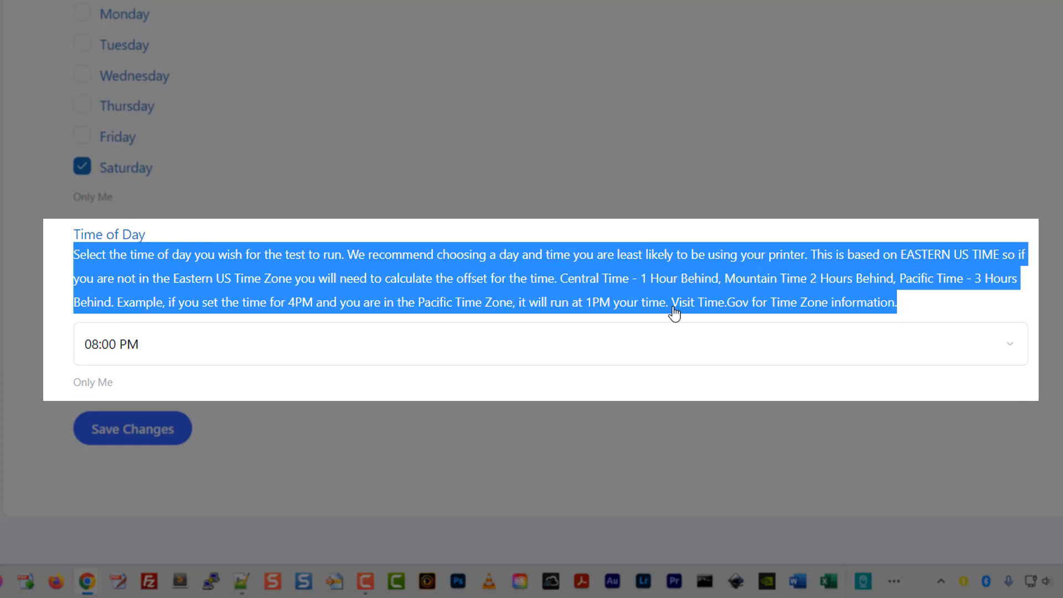
pyautogui.click(492, 270)
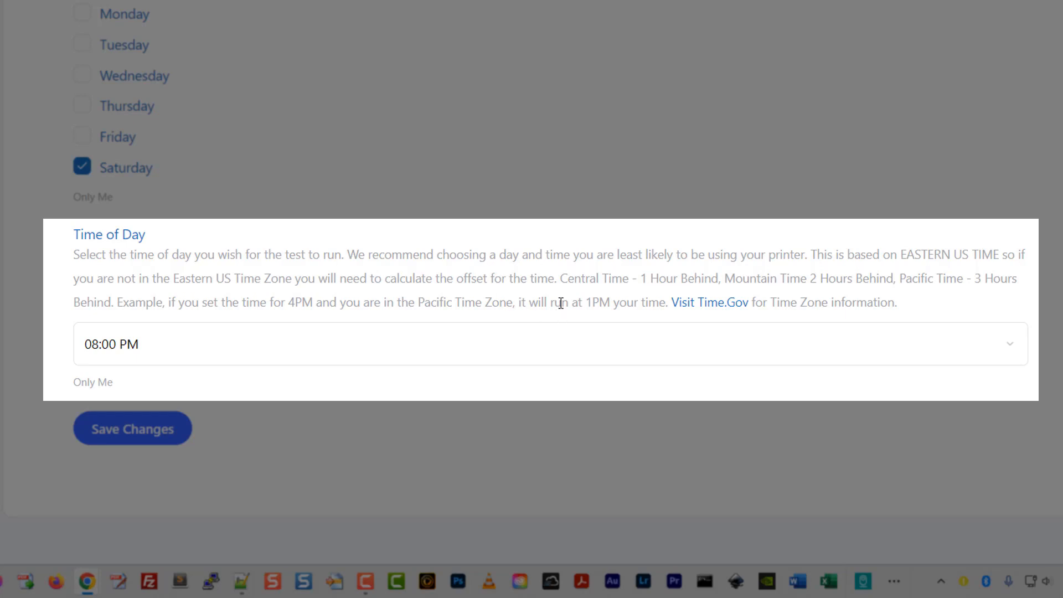
pyautogui.moveTo(288, 301); pyautogui.dragTo(313, 301)
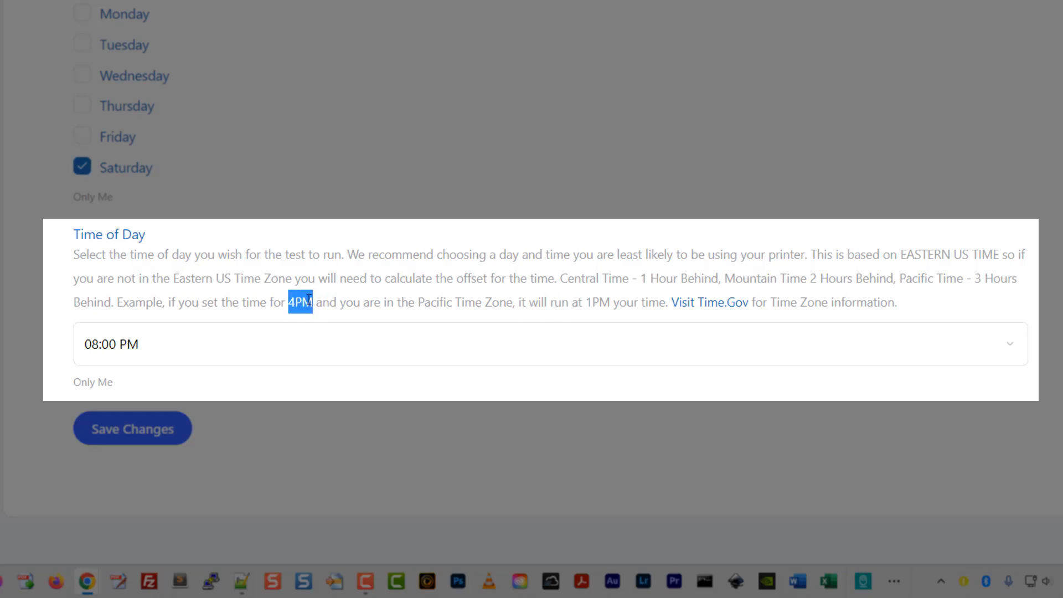
pyautogui.moveTo(418, 302); pyautogui.dragTo(513, 301)
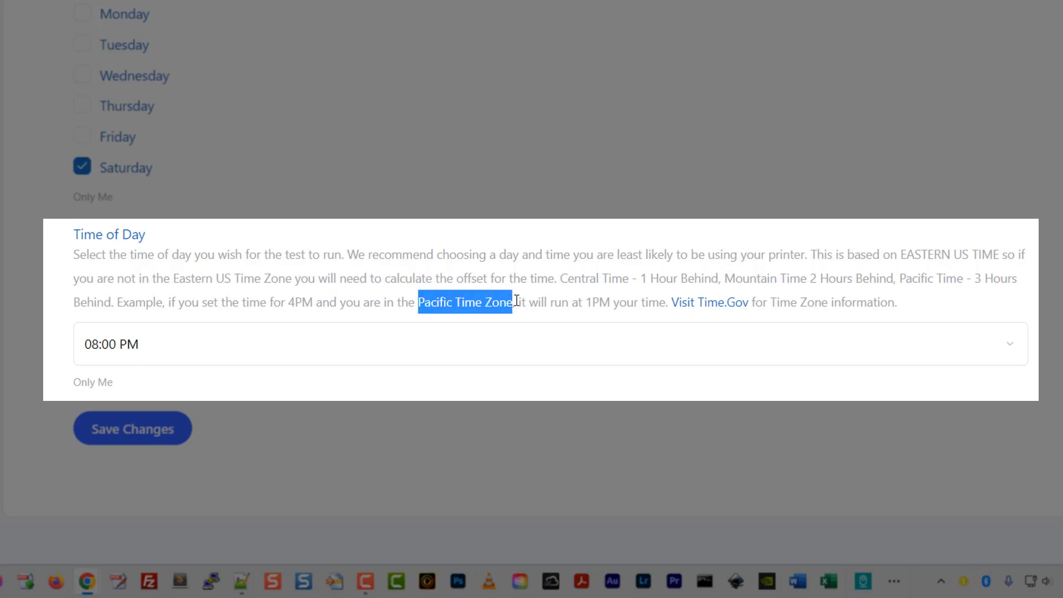
pyautogui.moveTo(586, 302); pyautogui.dragTo(609, 302)
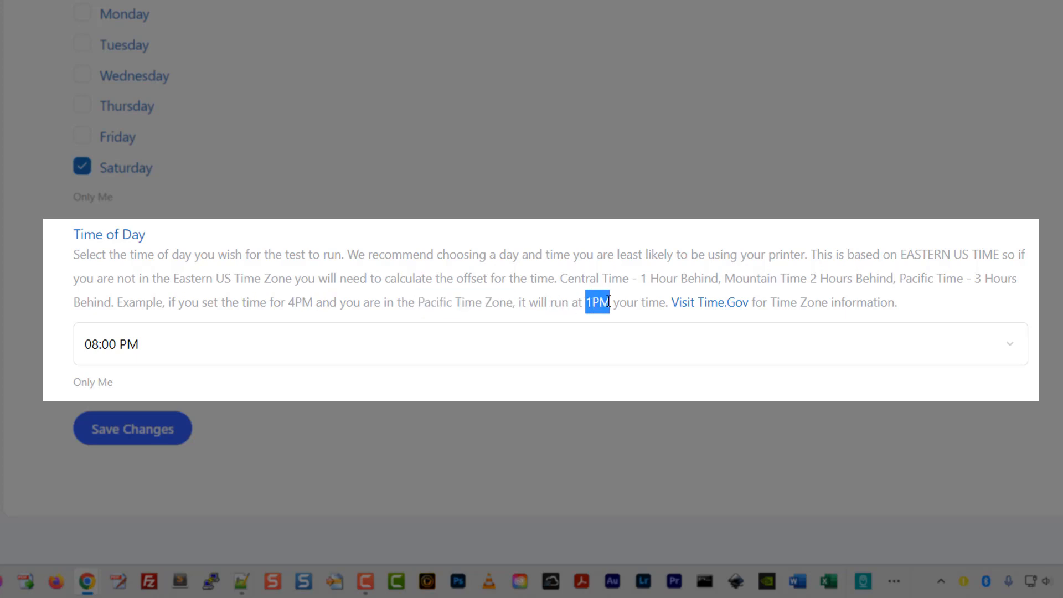
pyautogui.click(658, 304)
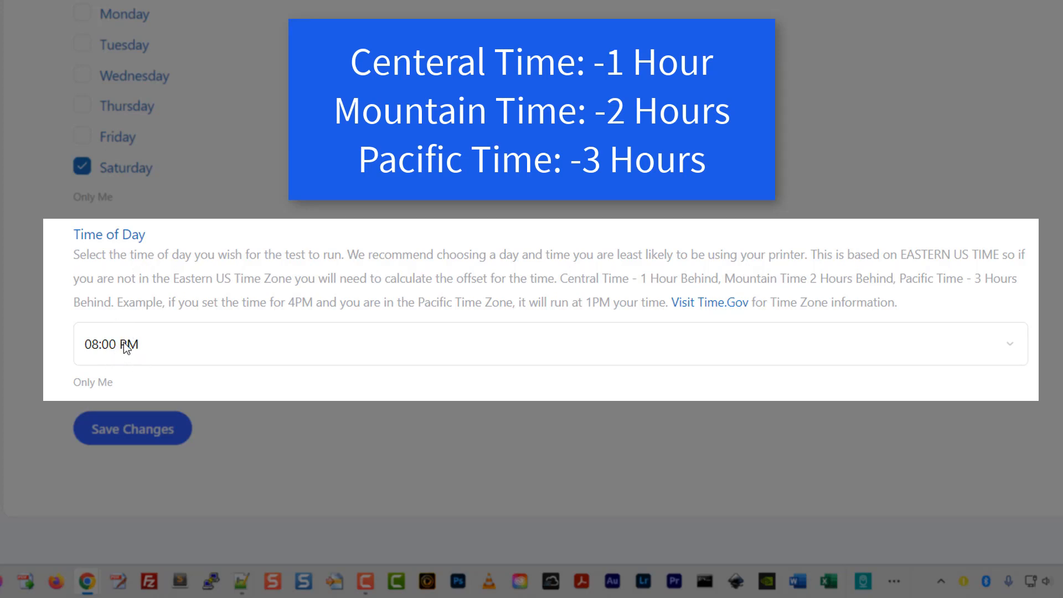
# - Examine the Only Me visibility labels beneath the fields of the Schedule Printer Test Page form
pyautogui.scroll(-2, 227, 374)
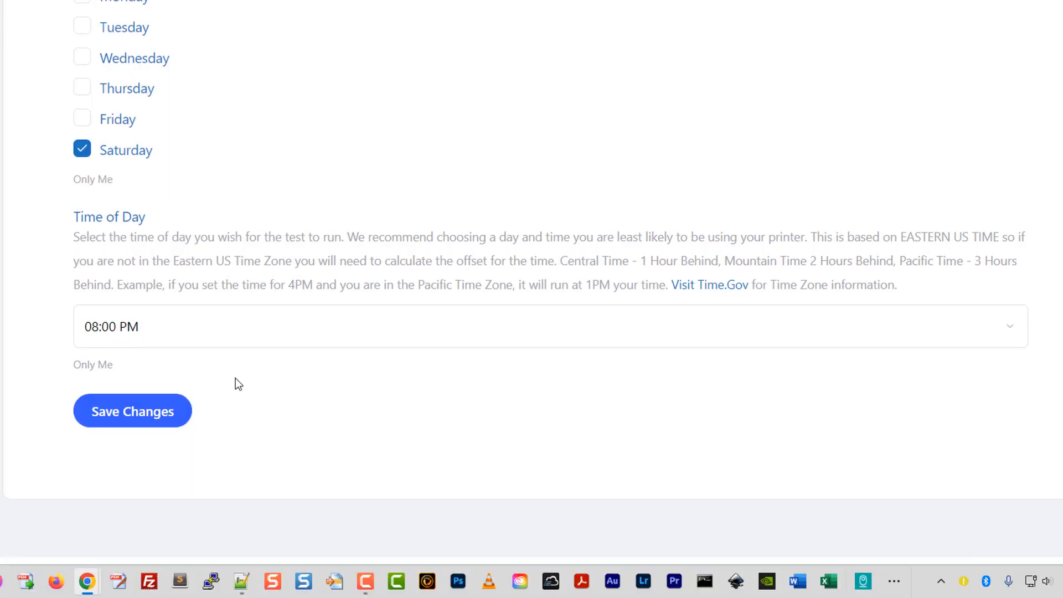
pyautogui.moveTo(107, 388); pyautogui.dragTo(71, 384)
pyautogui.click(71, 385)
pyautogui.scroll(10, 204, 340)
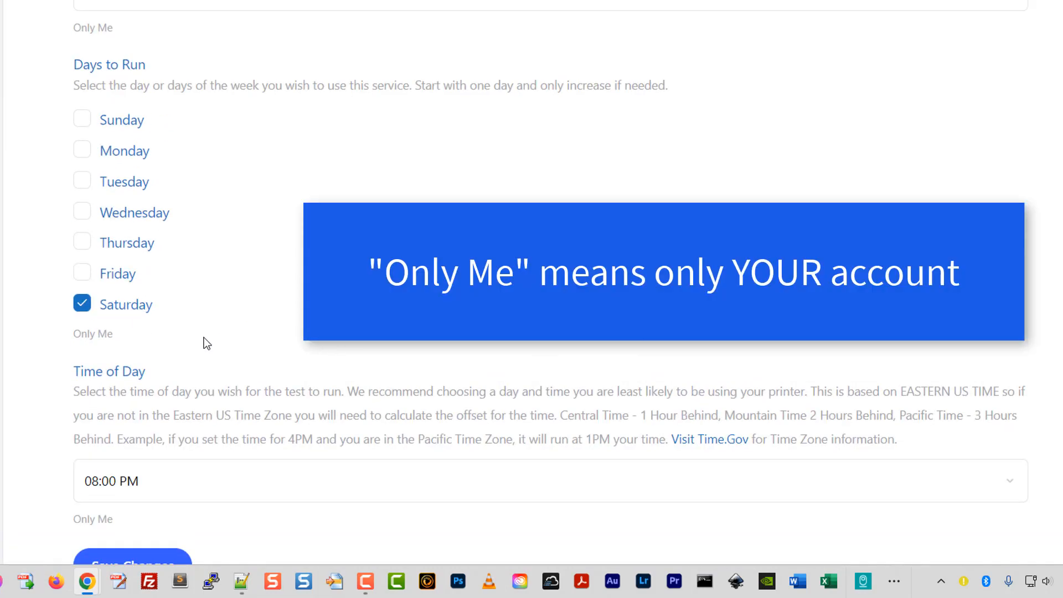
pyautogui.moveTo(113, 242); pyautogui.dragTo(68, 242)
pyautogui.click(68, 242)
pyautogui.scroll(-3, 99, 246)
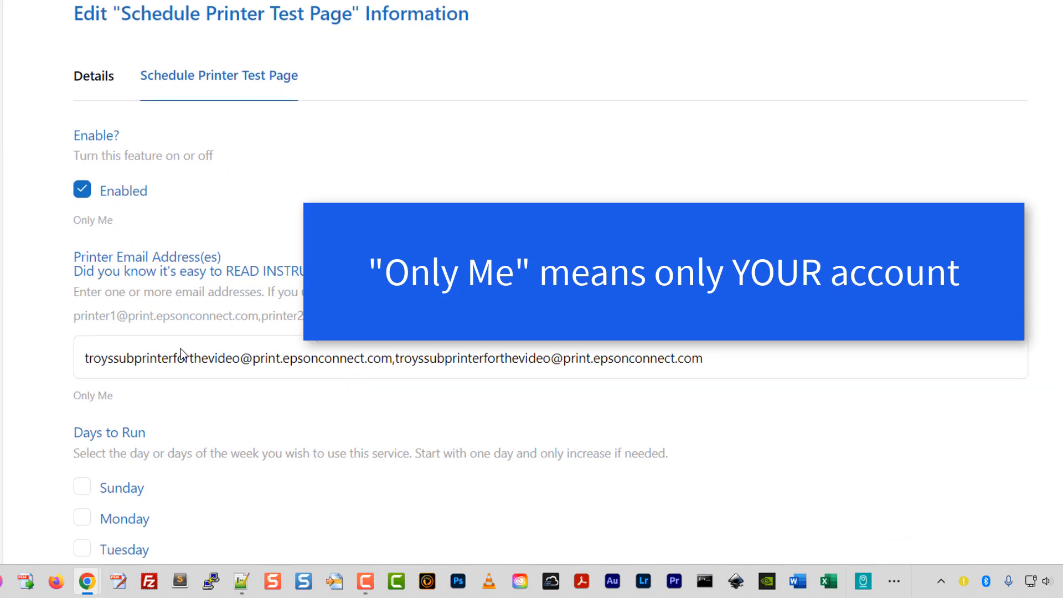
pyautogui.scroll(-6, 209, 407)
pyautogui.scroll(10, 214, 417)
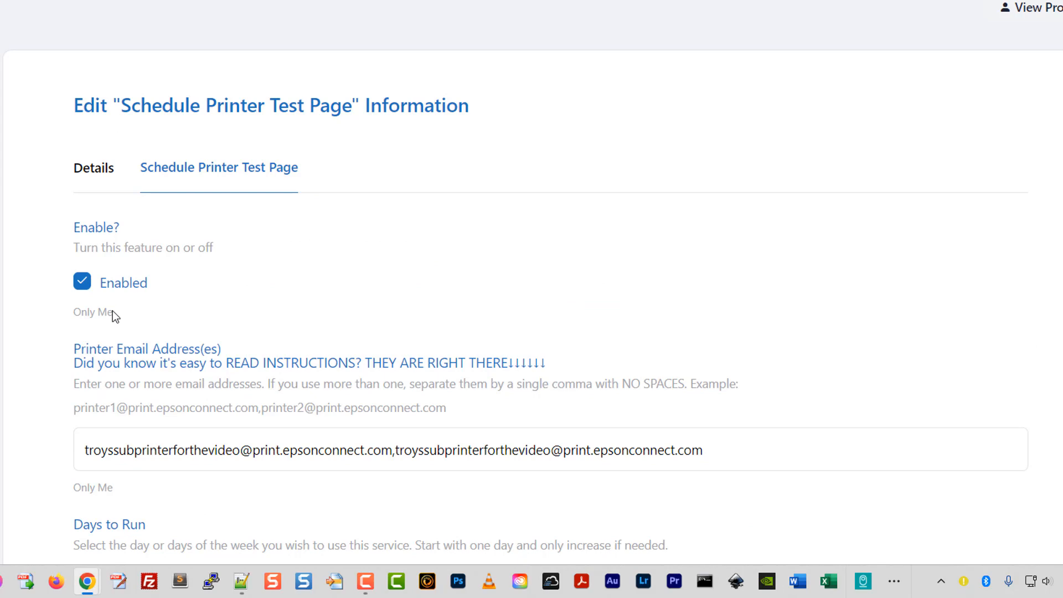
pyautogui.scroll(-10, 275, 360)
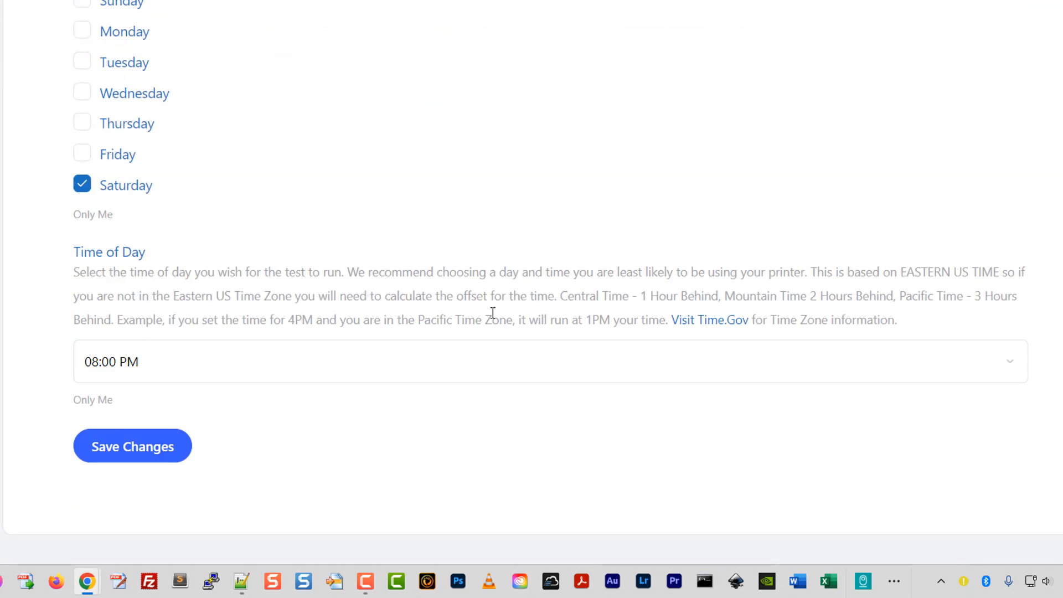
# - Review the complete test page schedule: enable option, printer email addresses, days to run and time of day
pyautogui.scroll(2, 399, 368)
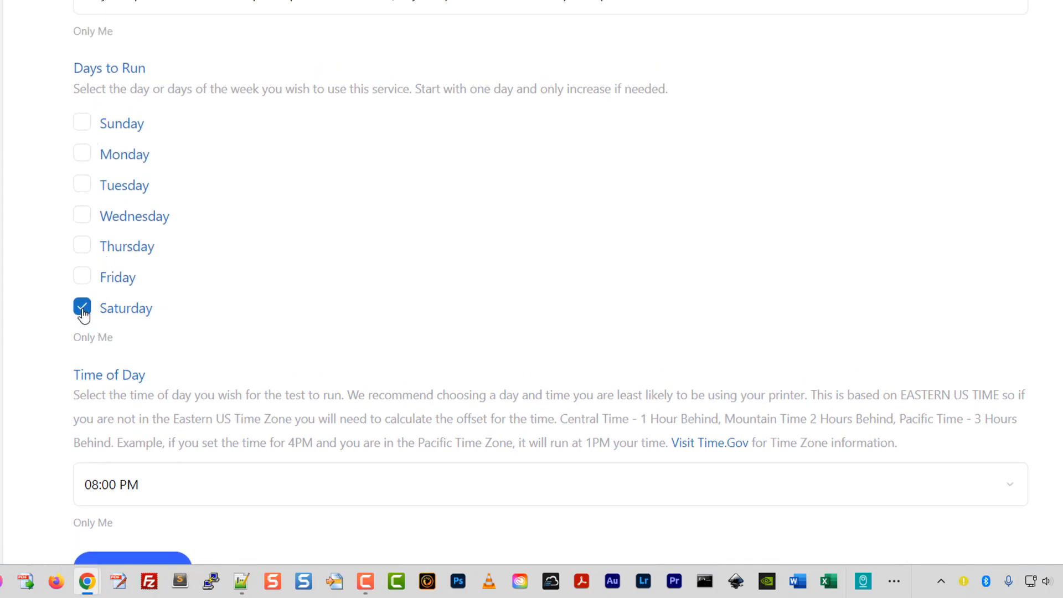
pyautogui.scroll(-2, 267, 373)
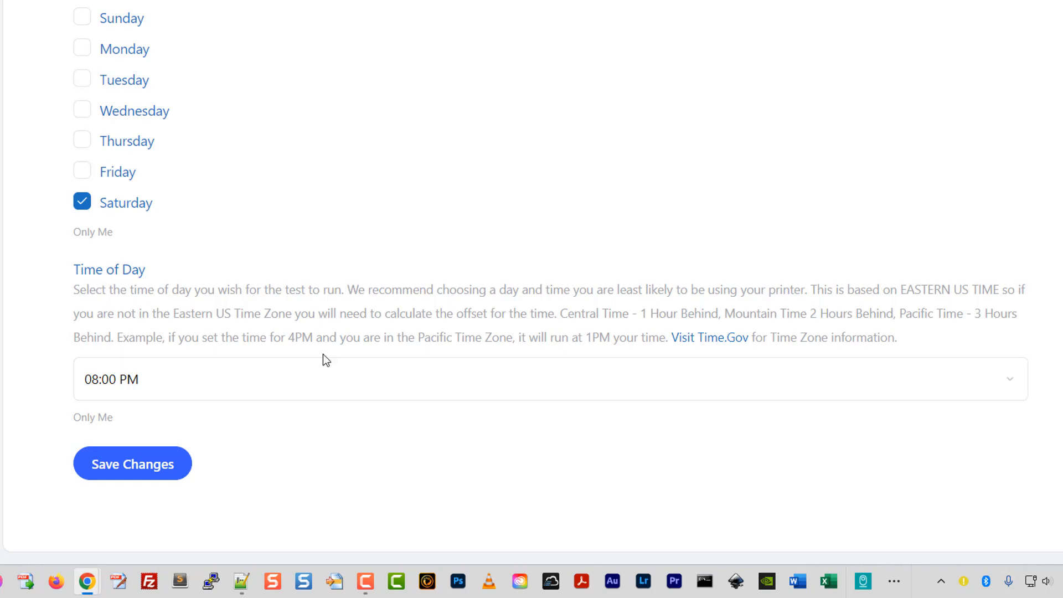
pyautogui.scroll(10, 326, 360)
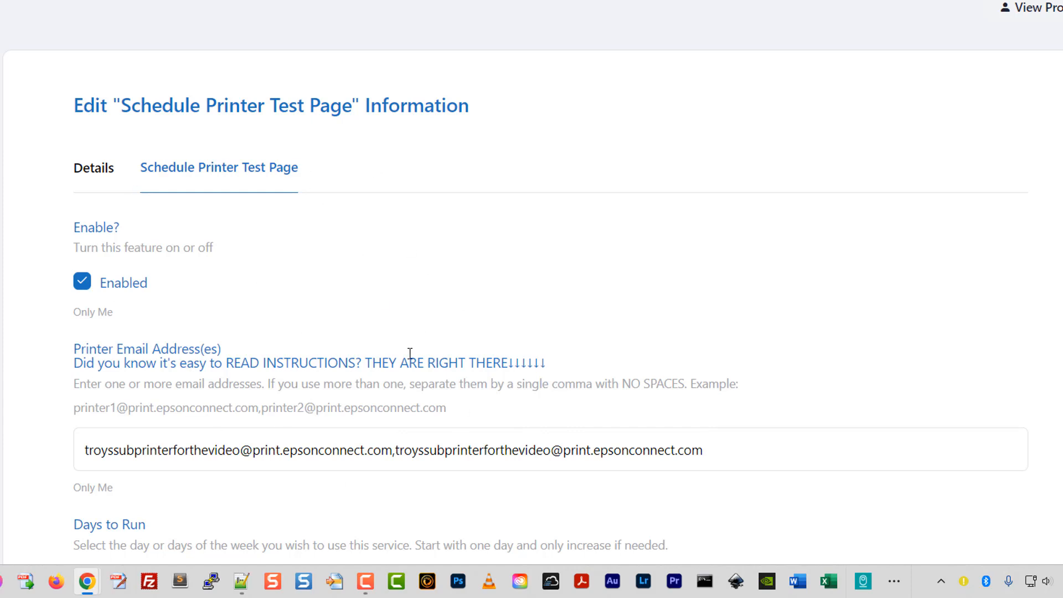
pyautogui.scroll(-3, 402, 382)
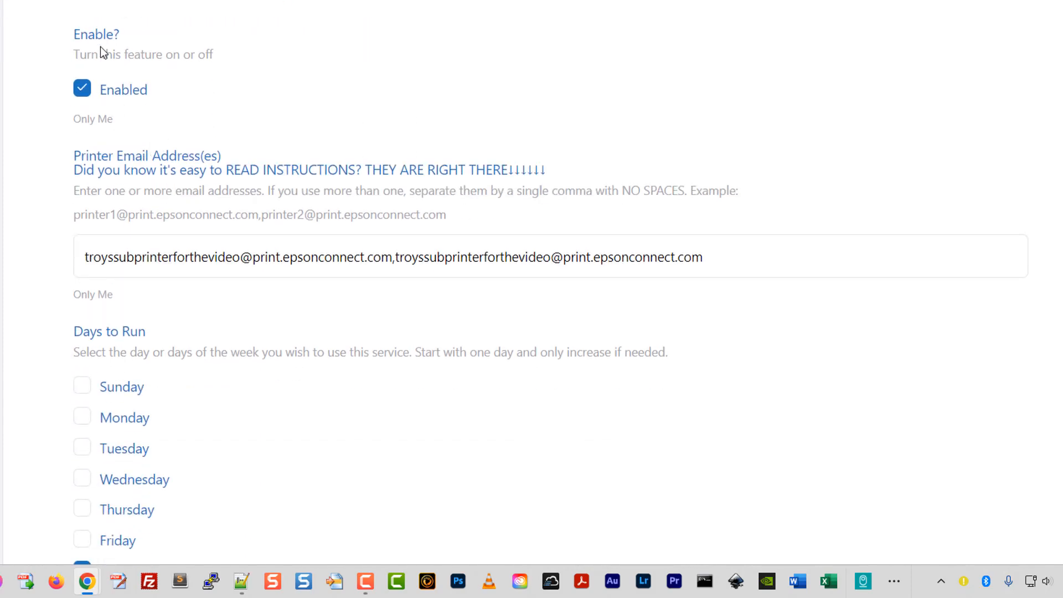
pyautogui.scroll(-3, 322, 422)
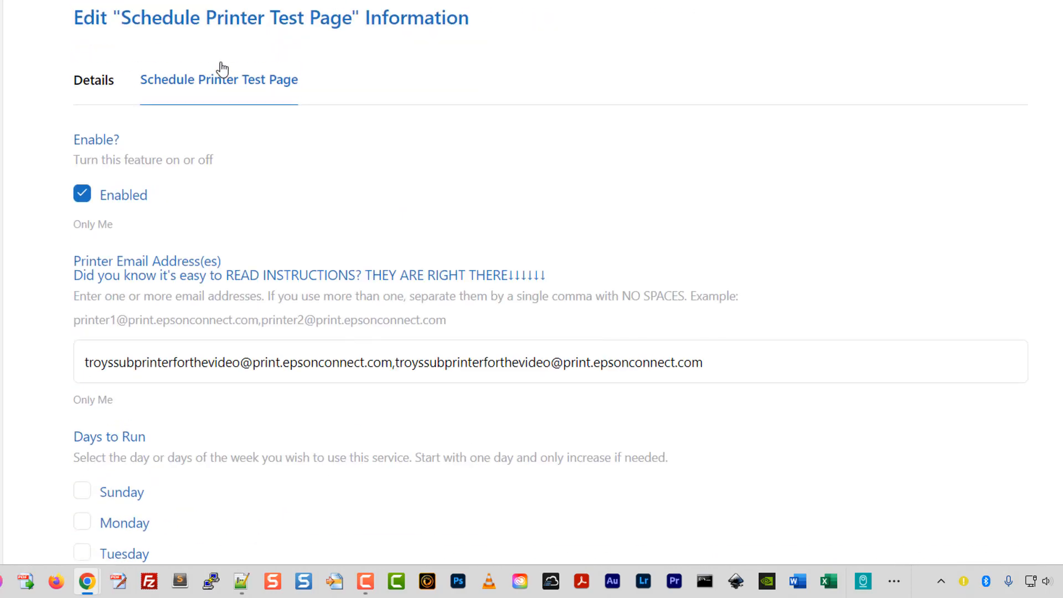
pyautogui.scroll(-8, 287, 360)
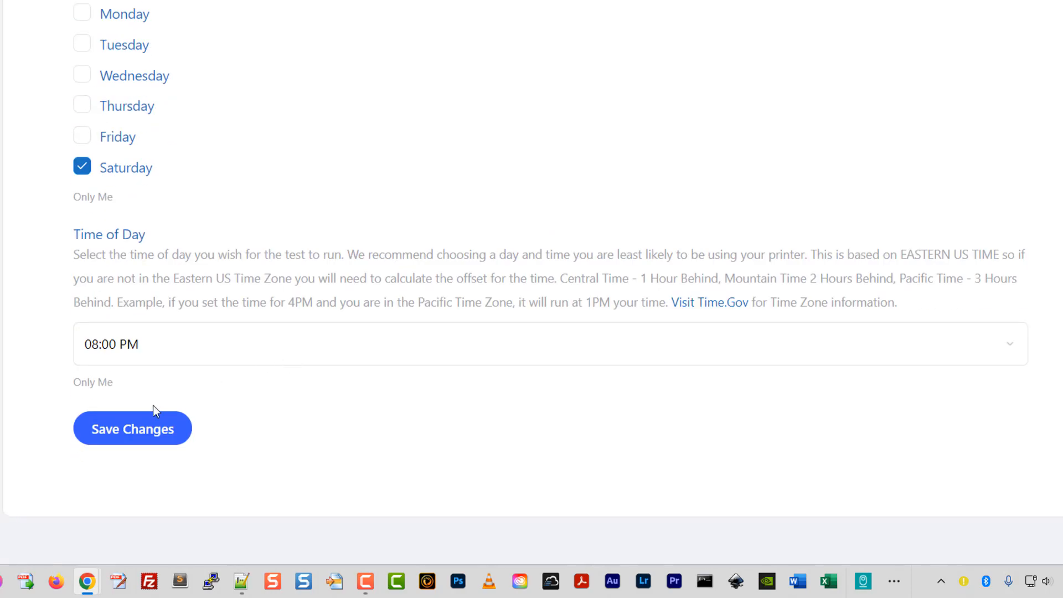
pyautogui.scroll(9, 228, 443)
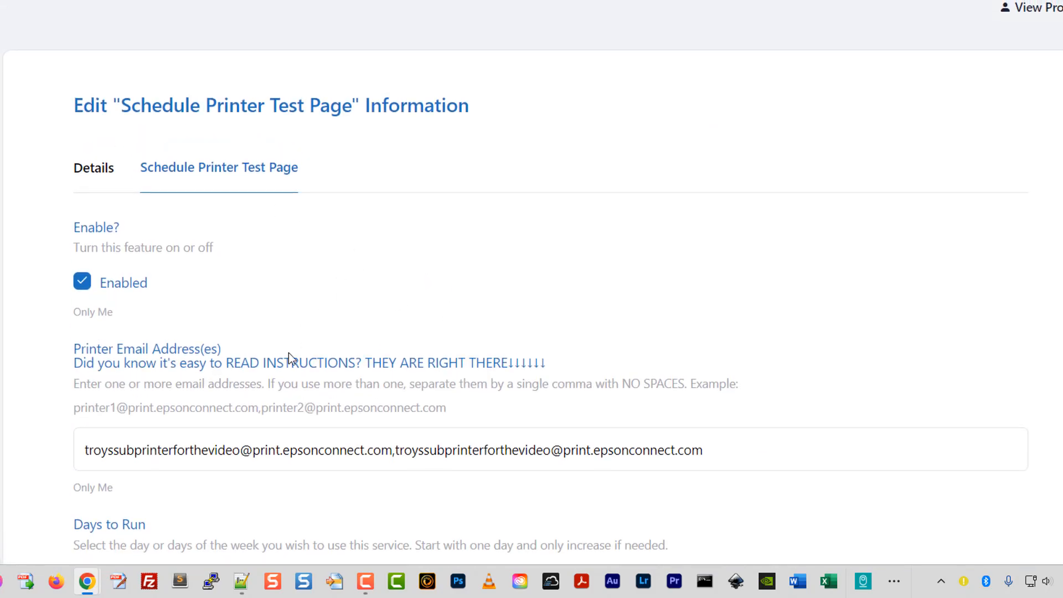
pyautogui.scroll(-5, 289, 382)
pyautogui.scroll(-4, 292, 393)
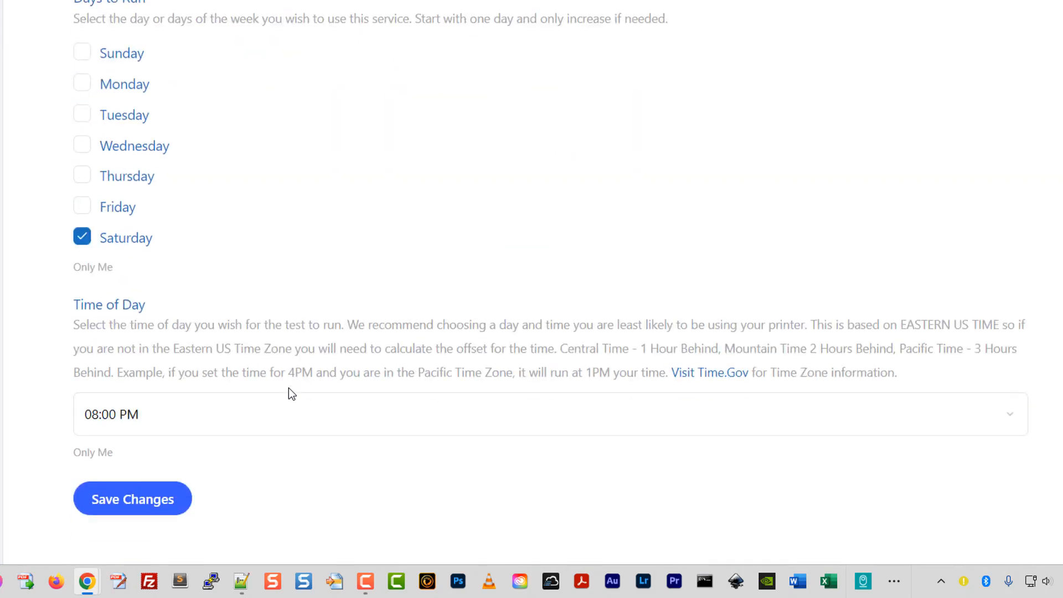